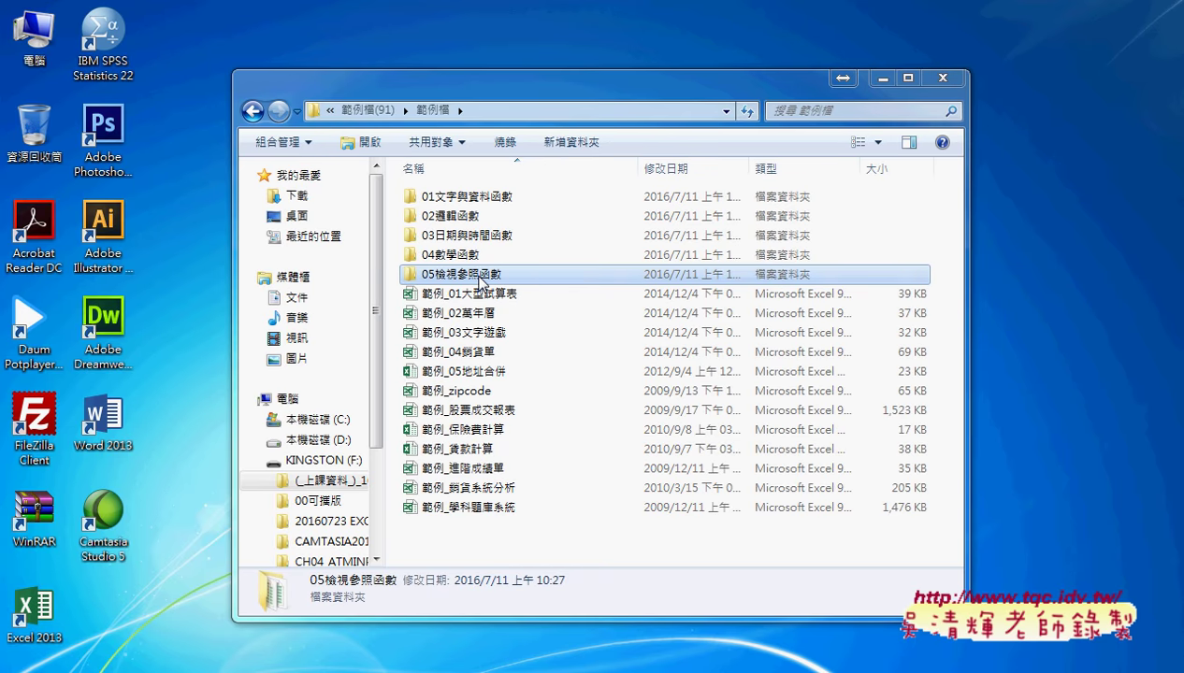
- Open the 05檢視與參照函數練習 workbook from the 05檢視參照函數 folder in Excel
double_click(482, 281)
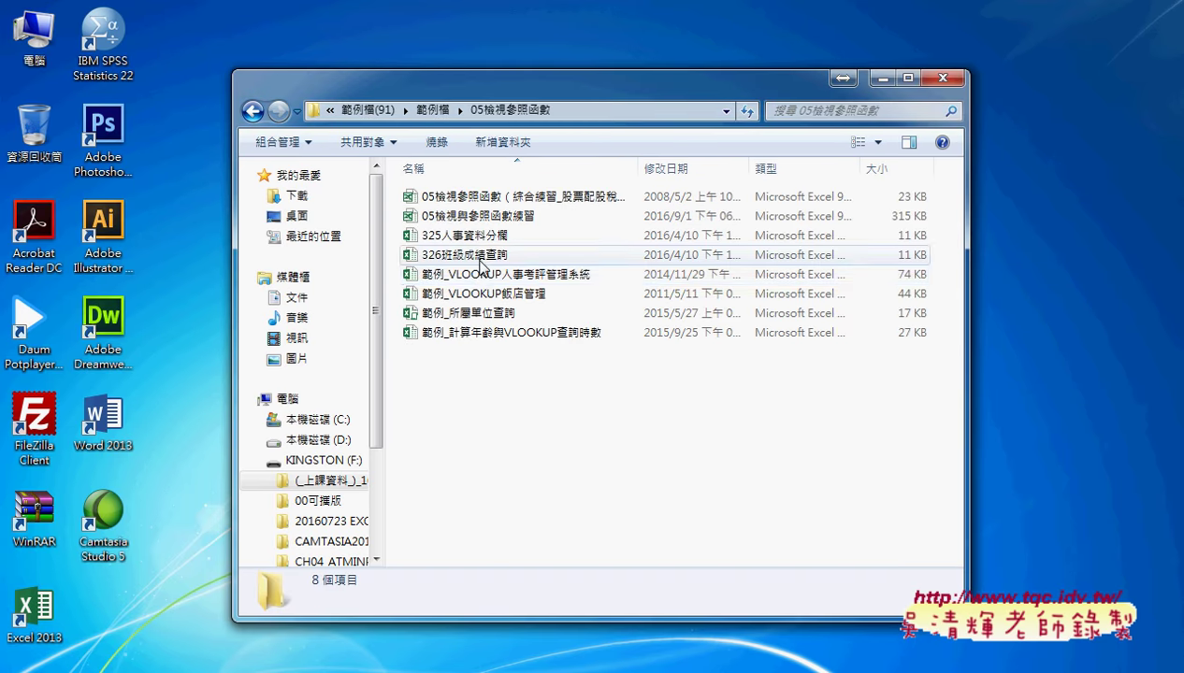
click(494, 227)
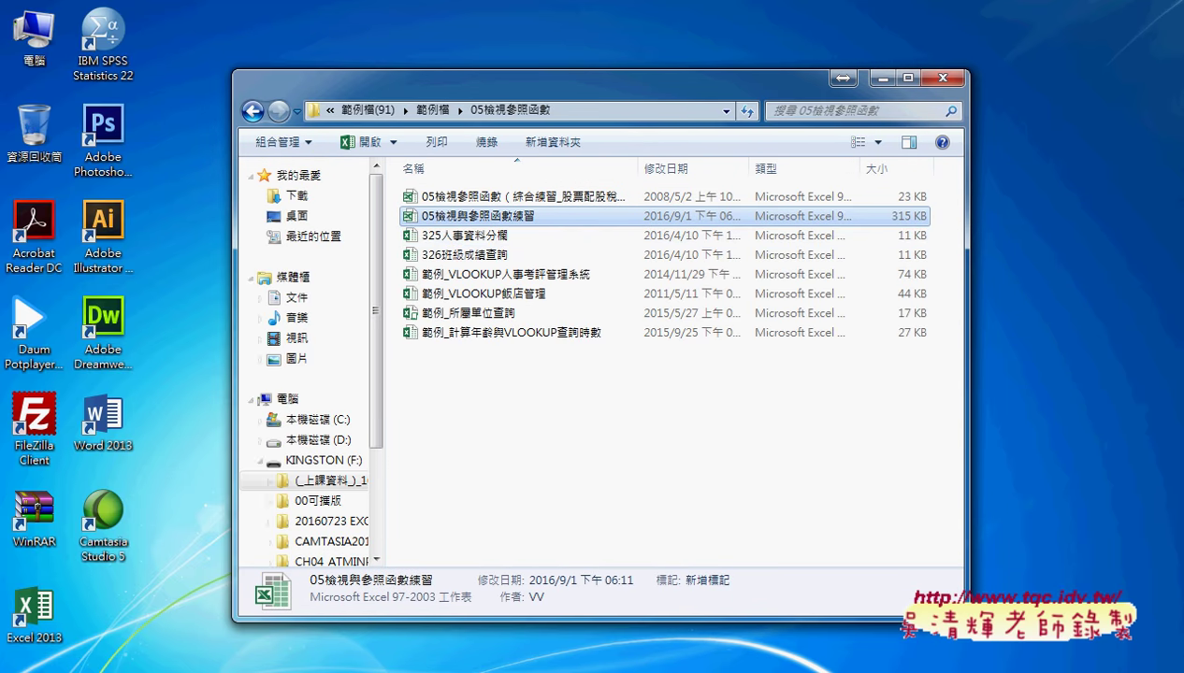
key(Return)
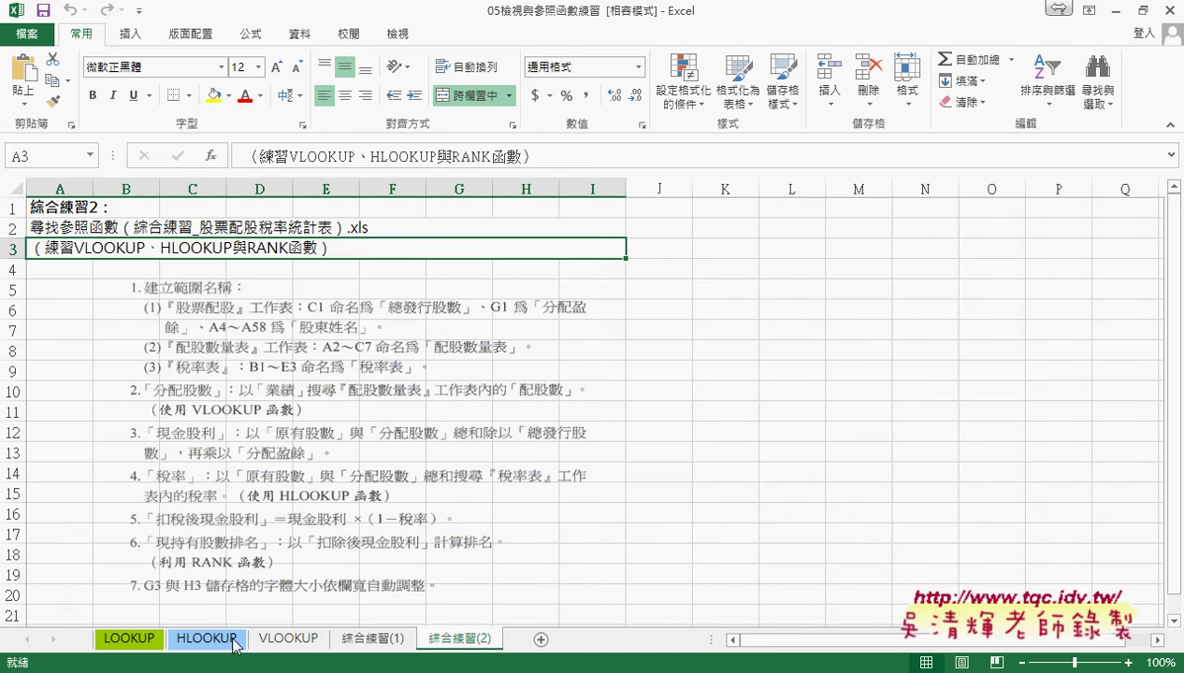
- Look through the LOOKUP, HLOOKUP and VLOOKUP sheets, ending on the LOOKUP sheet
click(140, 643)
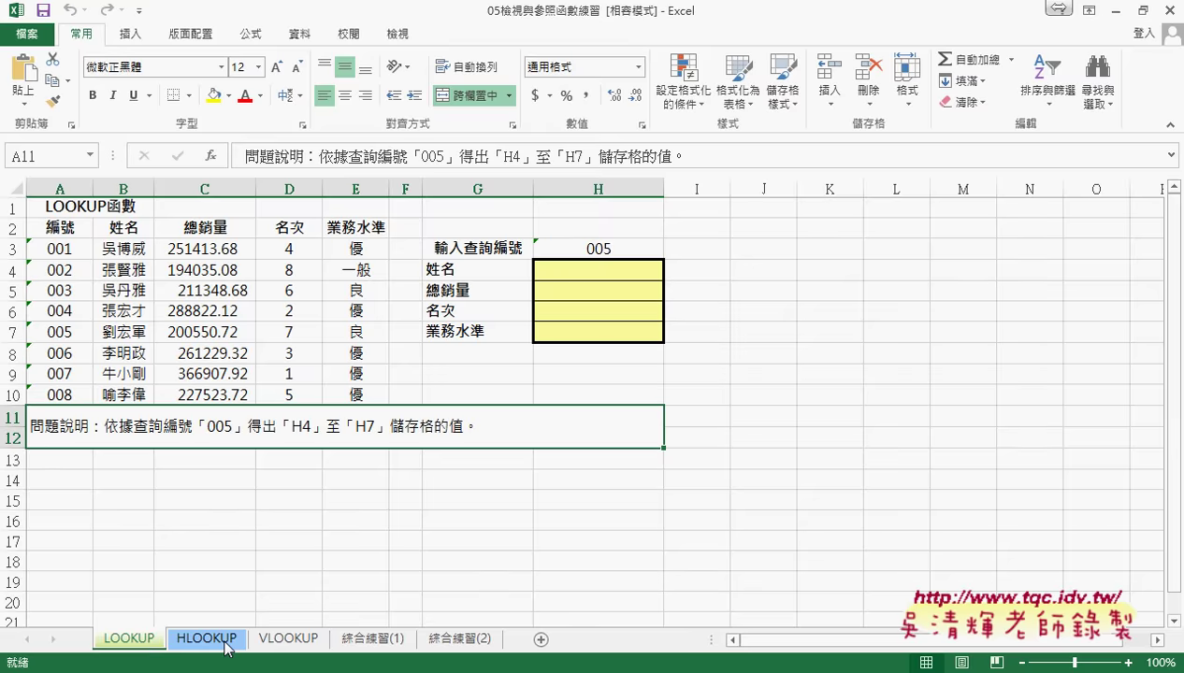
click(225, 642)
click(282, 640)
click(137, 649)
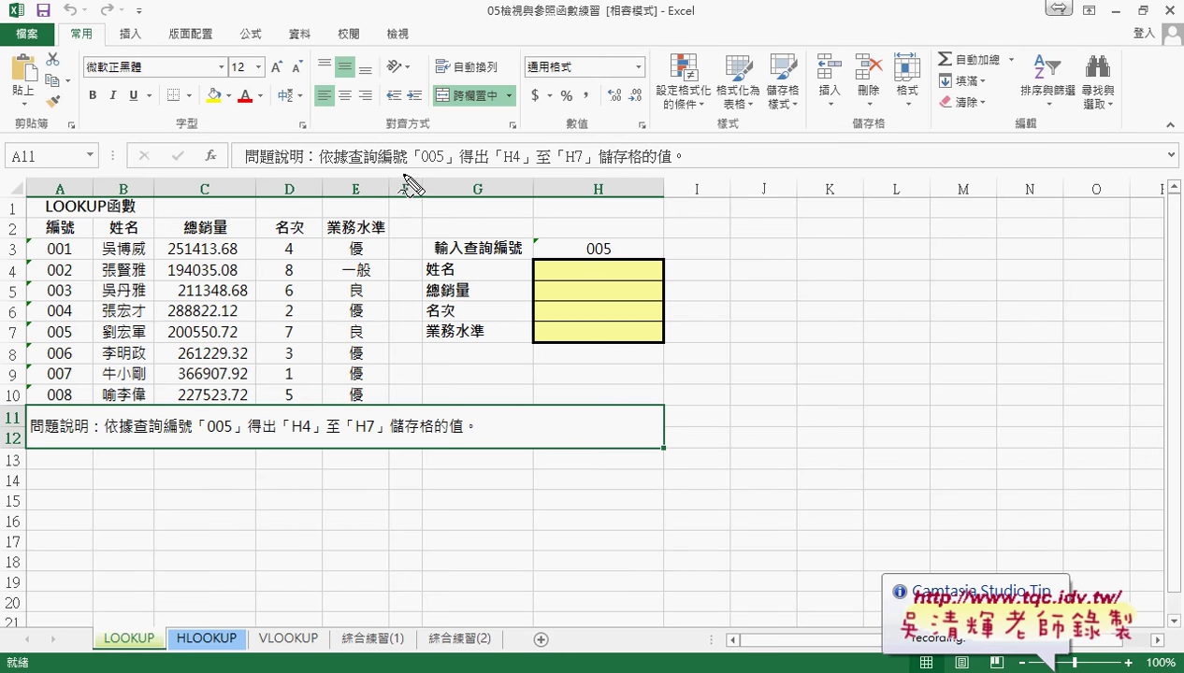
mouse_move(408, 174)
mouse_down()
mouse_move(402, 509)
mouse_move(341, 501)
mouse_up()
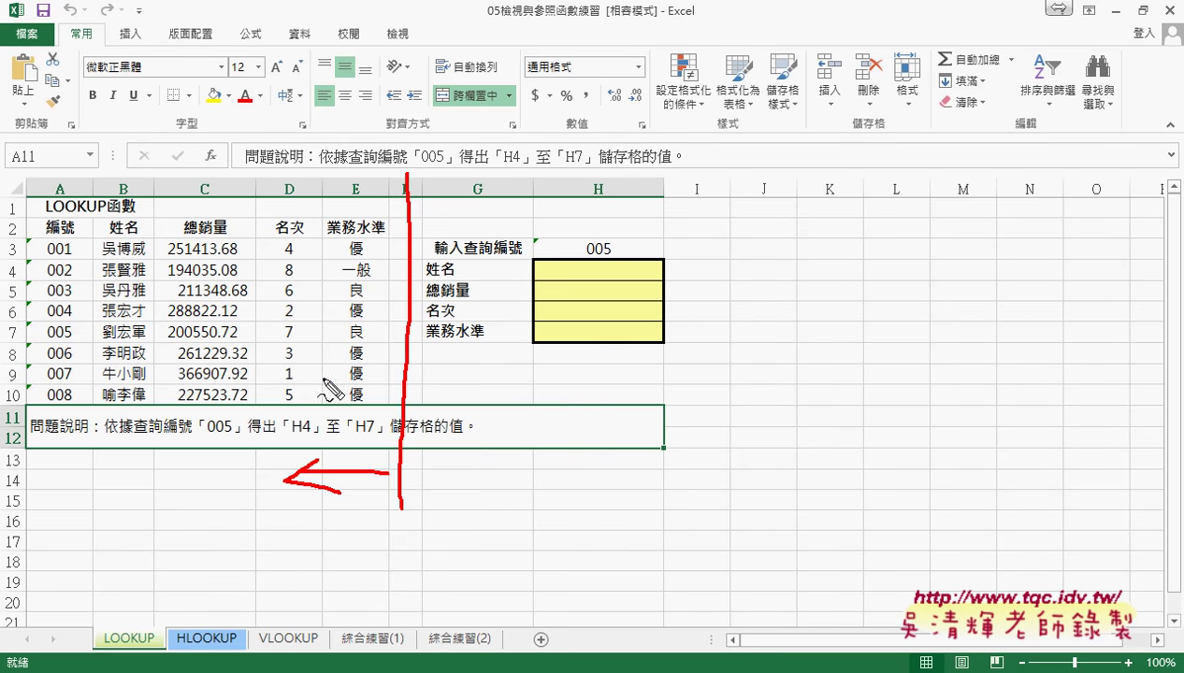
mouse_move(119, 420)
mouse_down()
mouse_move(353, 244)
mouse_move(86, 257)
mouse_up()
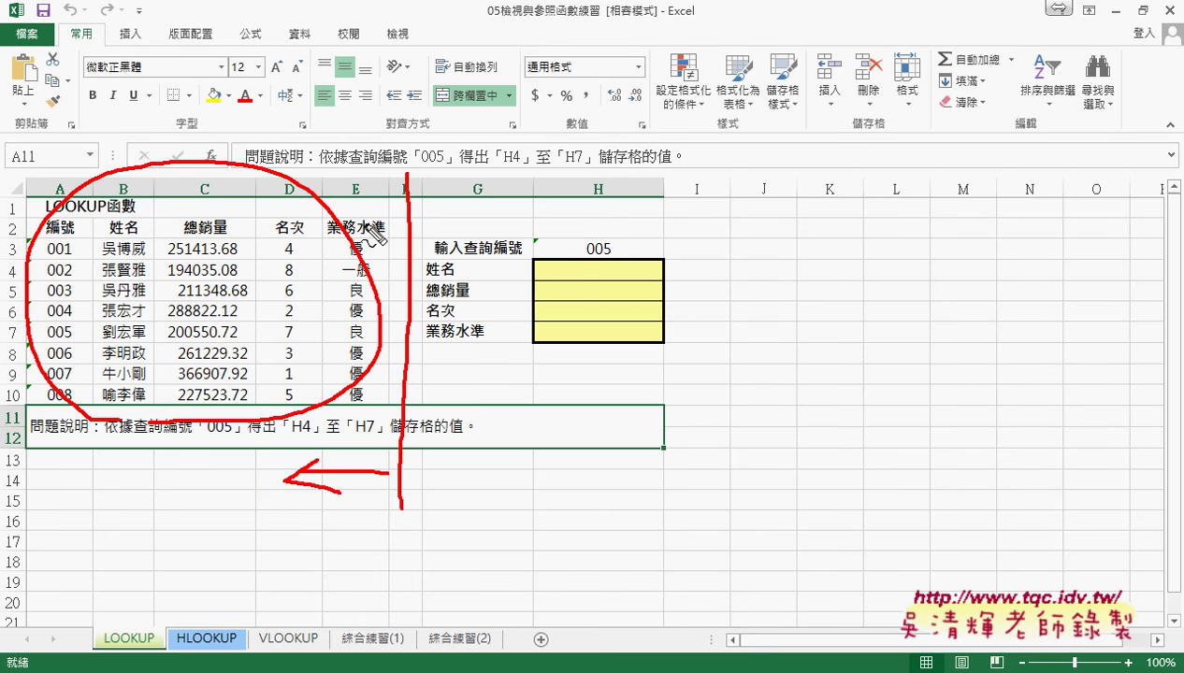
drag(409, 202, 482, 212)
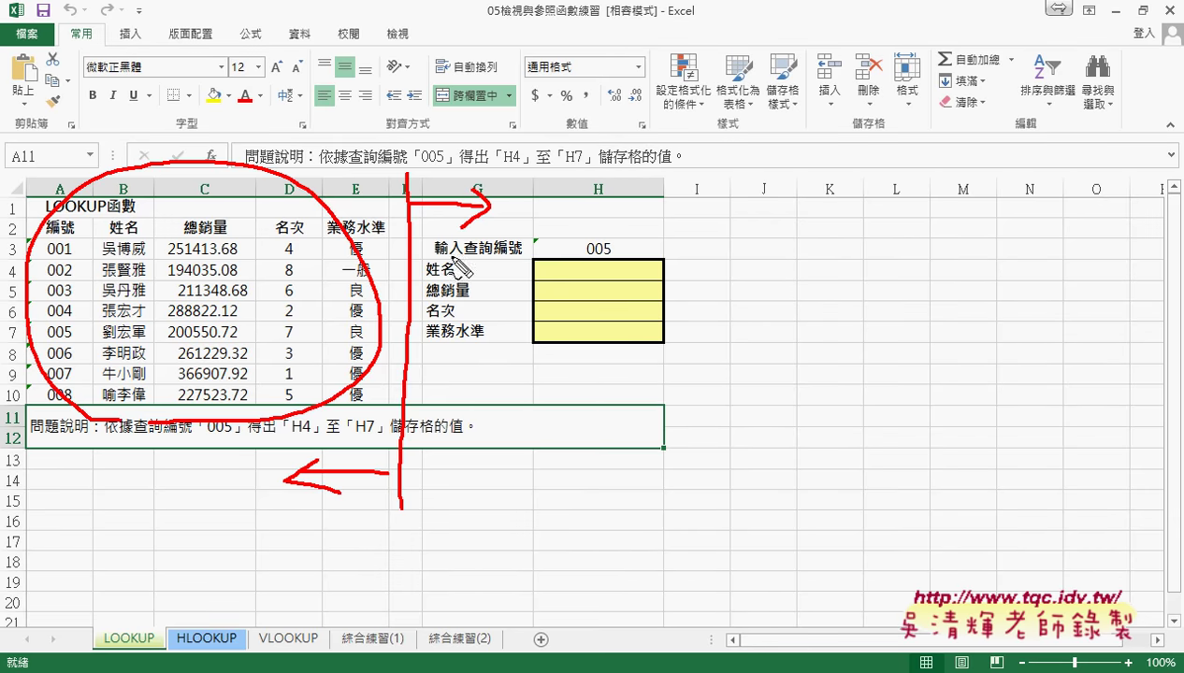
drag(446, 258, 610, 254)
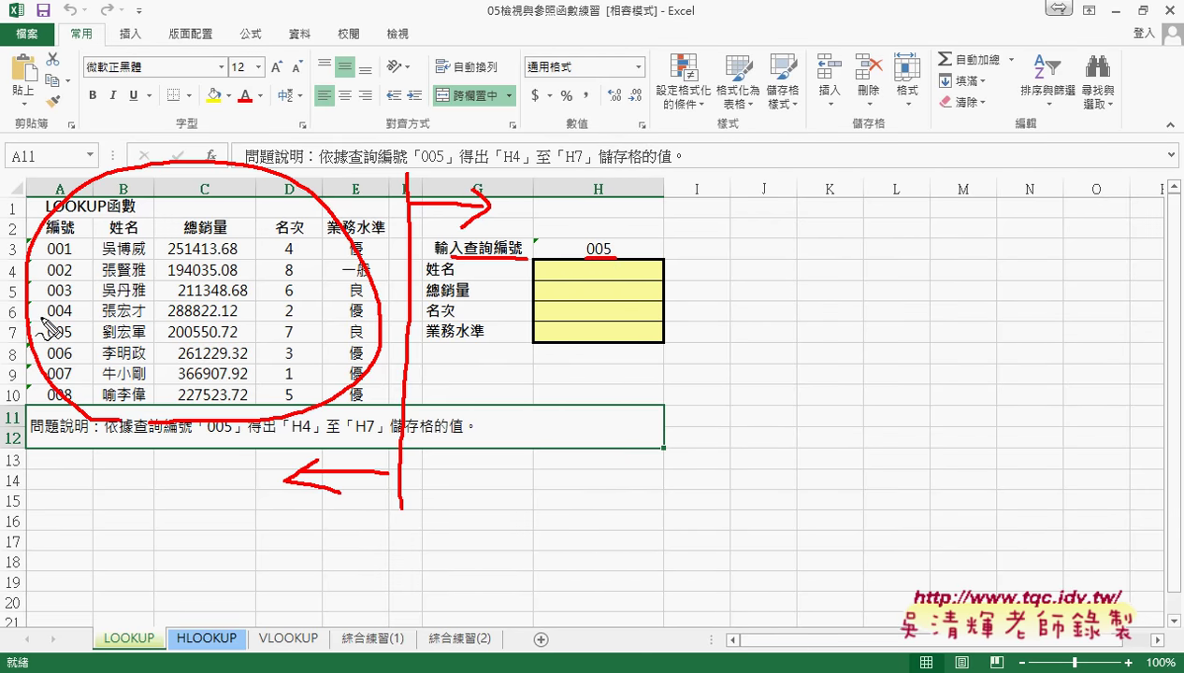
drag(79, 326, 377, 340)
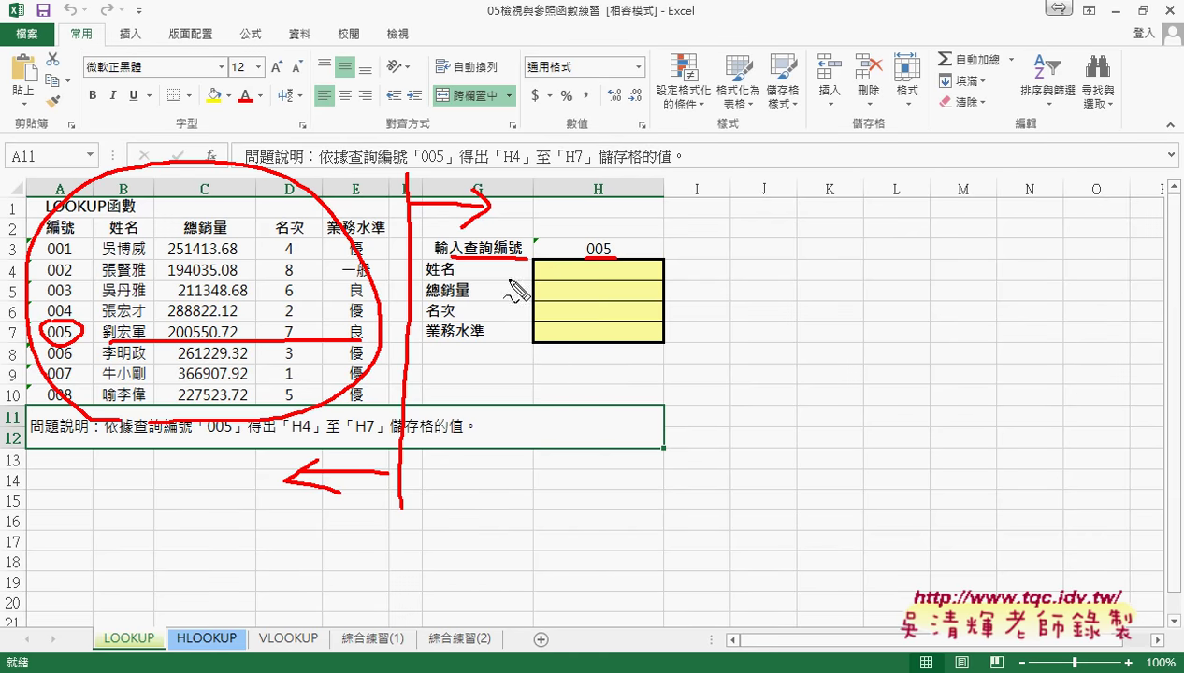
mouse_move(598, 266)
mouse_down()
mouse_move(617, 292)
mouse_move(565, 312)
mouse_up()
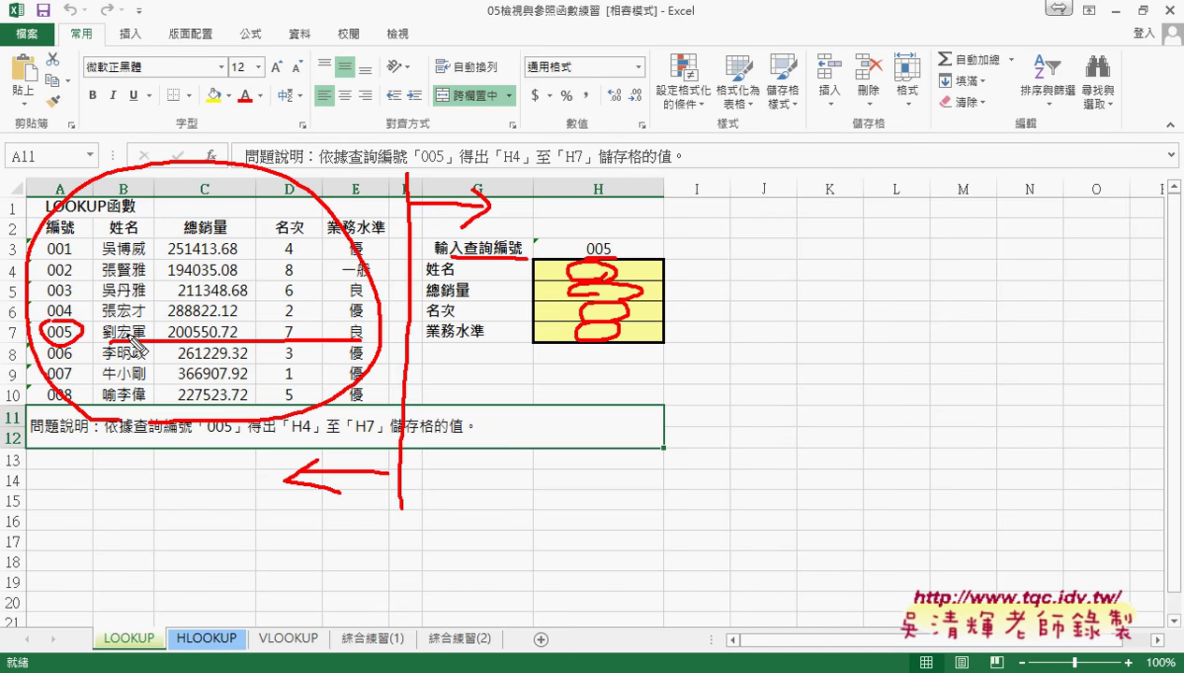
mouse_move(540, 260)
mouse_down()
mouse_move(670, 240)
mouse_move(645, 259)
mouse_up()
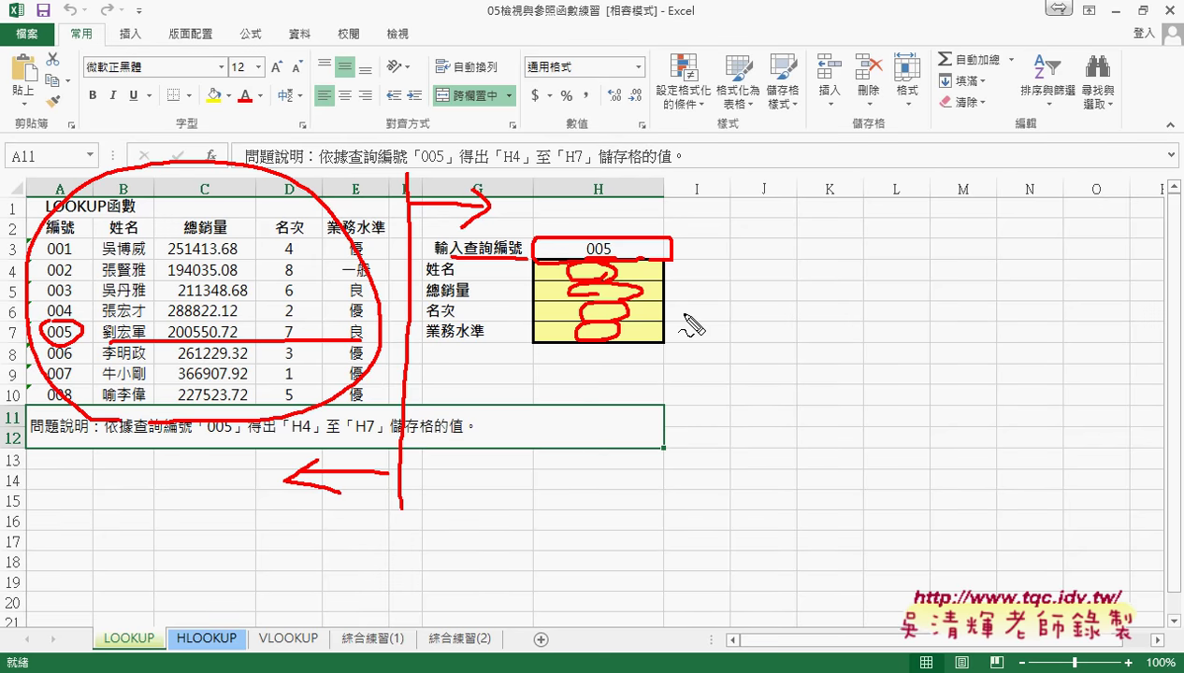
key(Escape)
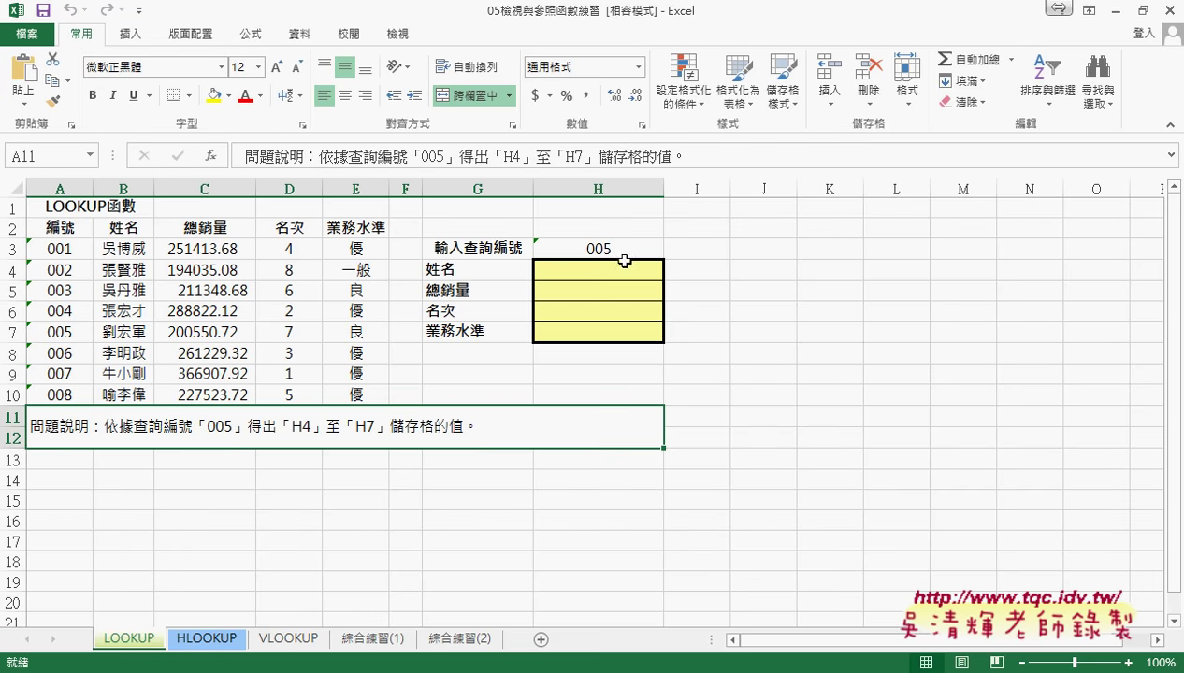
click(617, 245)
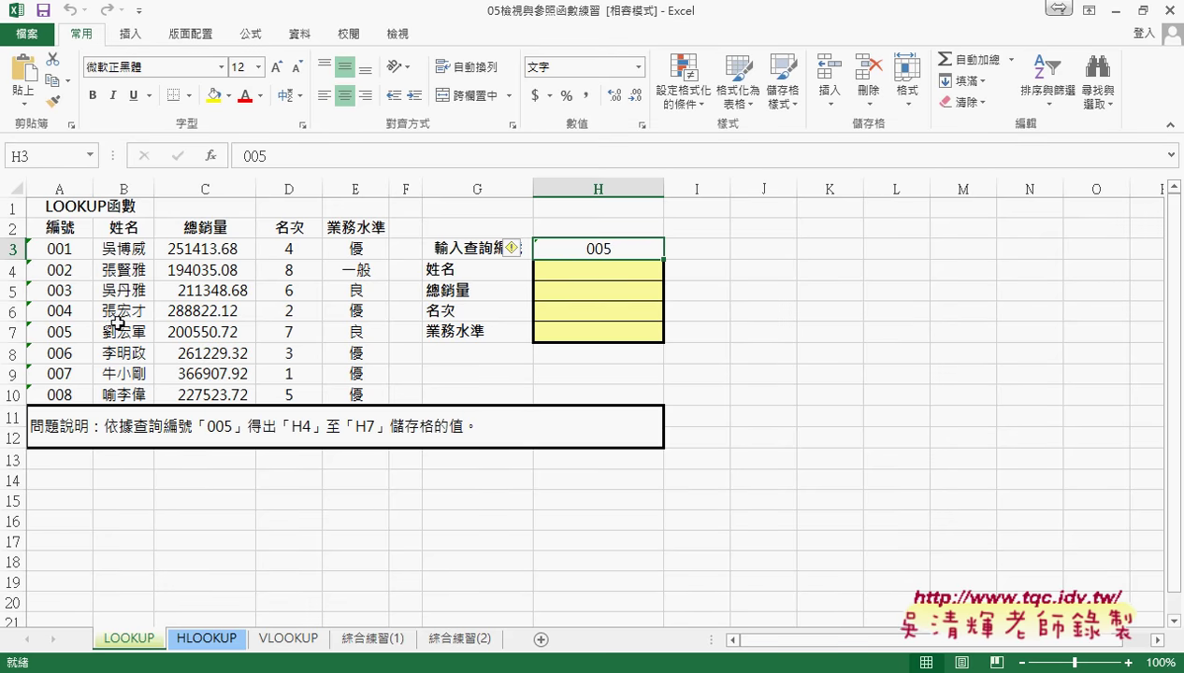
drag(121, 249, 363, 243)
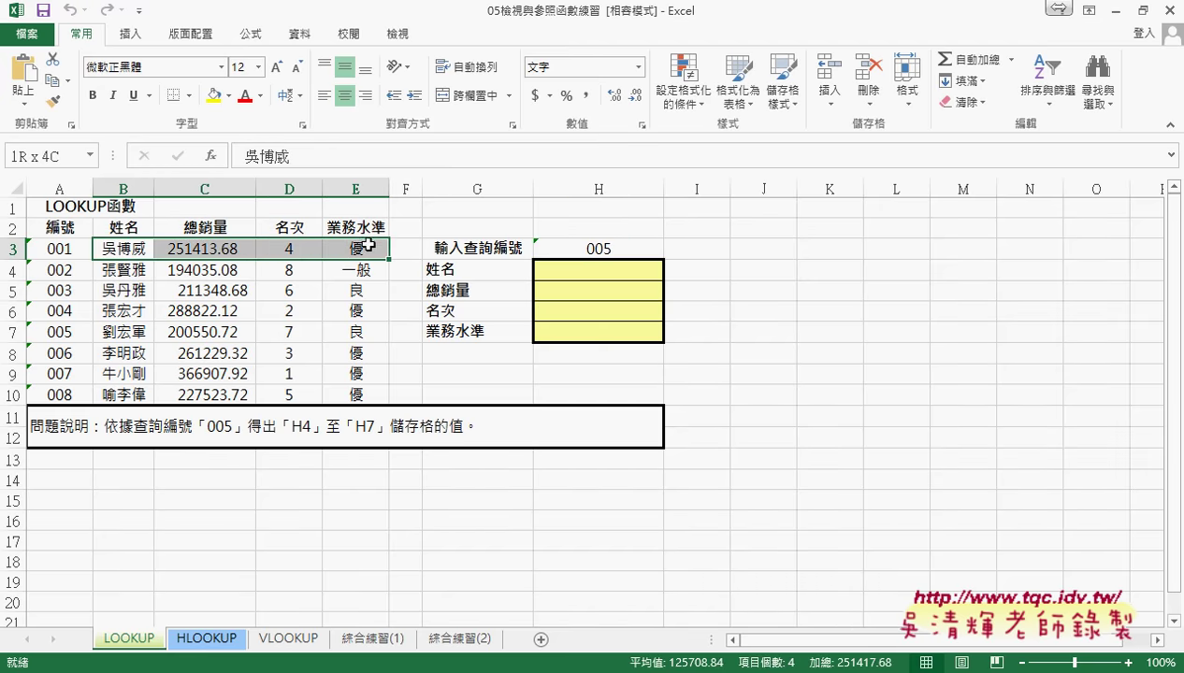
click(618, 248)
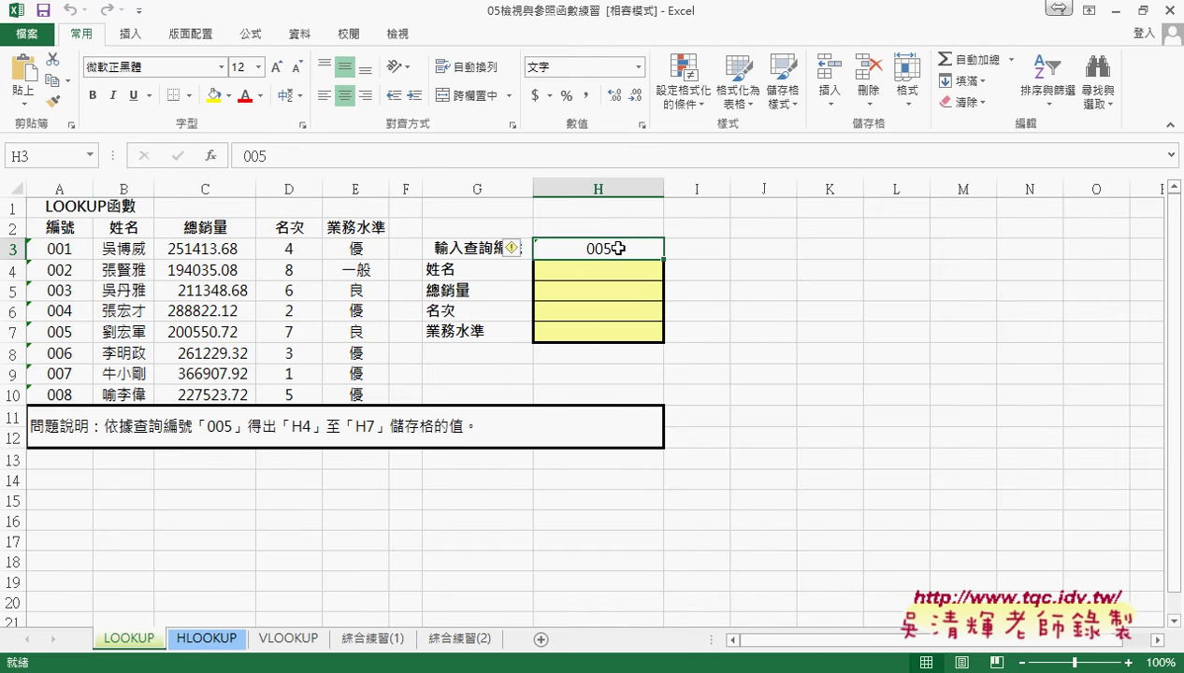
click(623, 269)
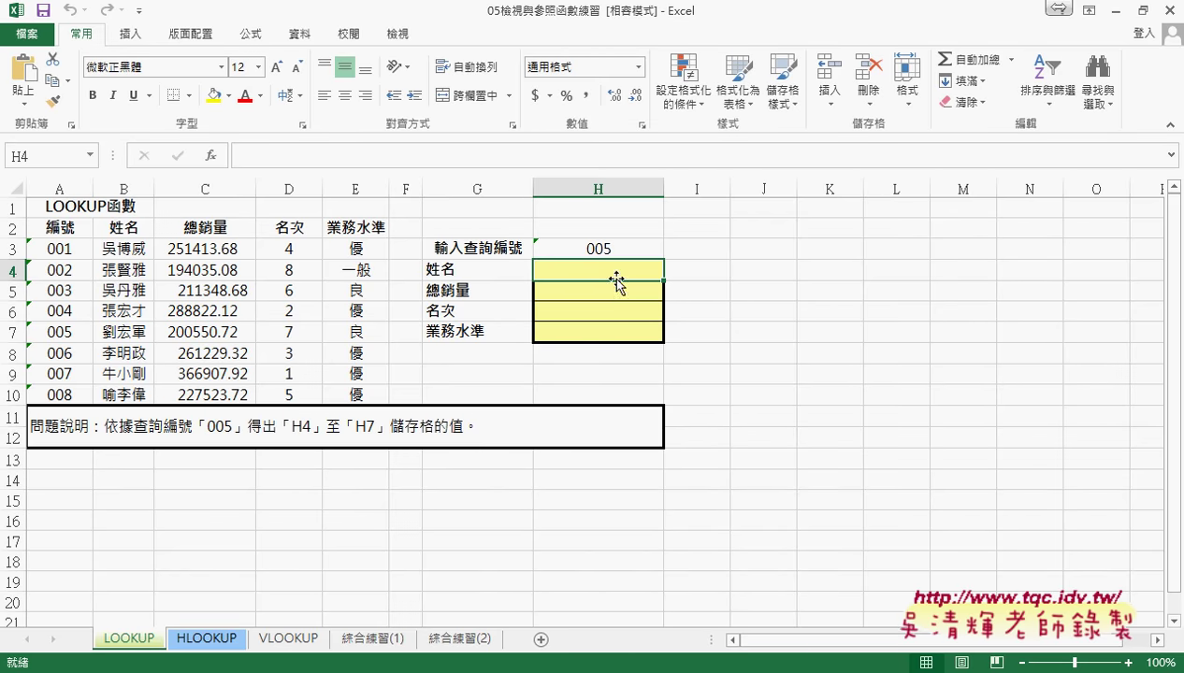
- Start inserting a function in H4, filtered to the 檢視與參照 category, browsing to VLOOKUP
click(214, 157)
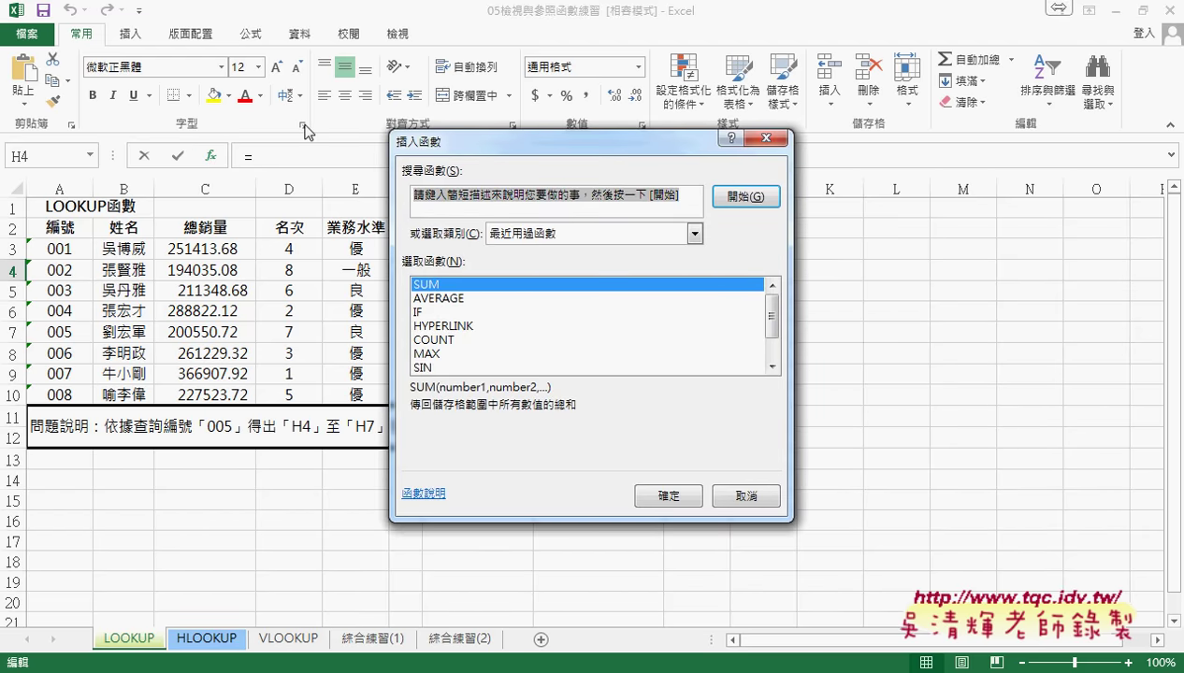
click(603, 233)
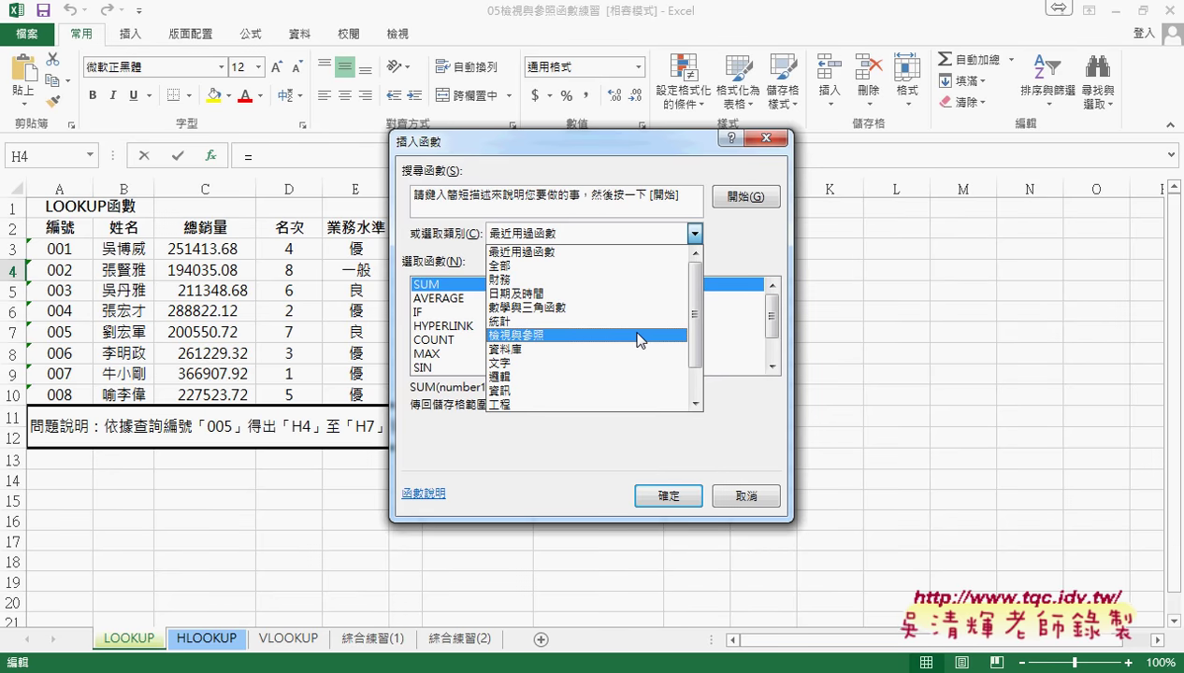
click(641, 339)
click(641, 335)
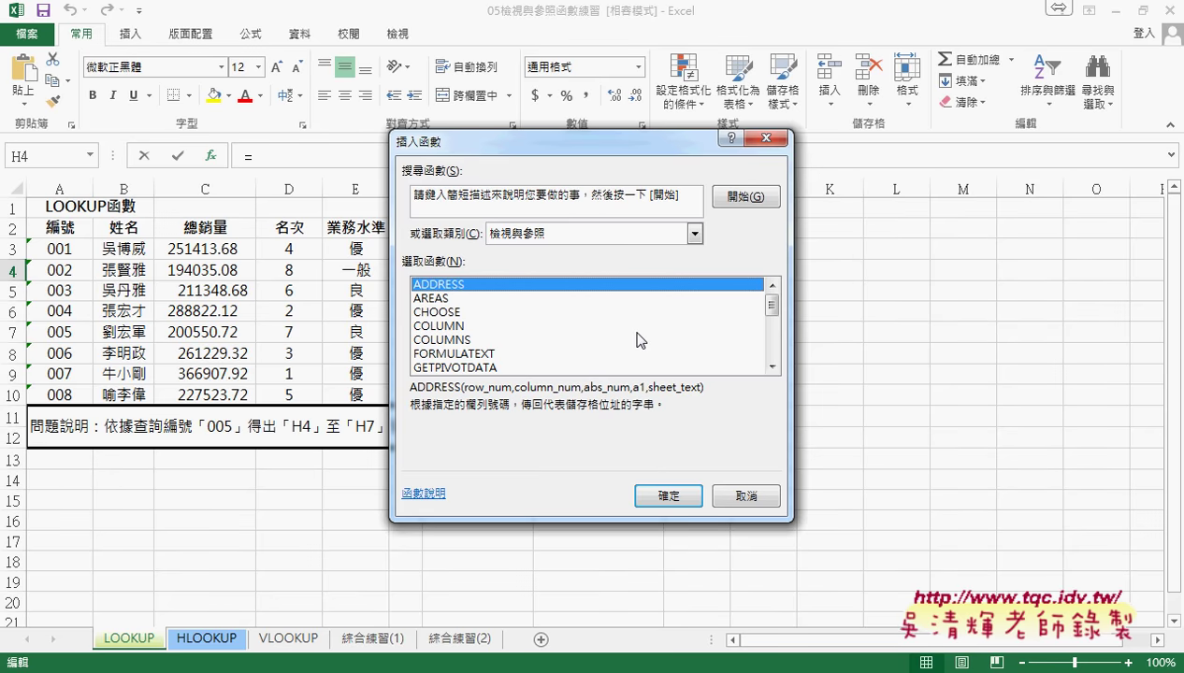
scroll(763, 335, down, 3)
scroll(763, 335, down, 1)
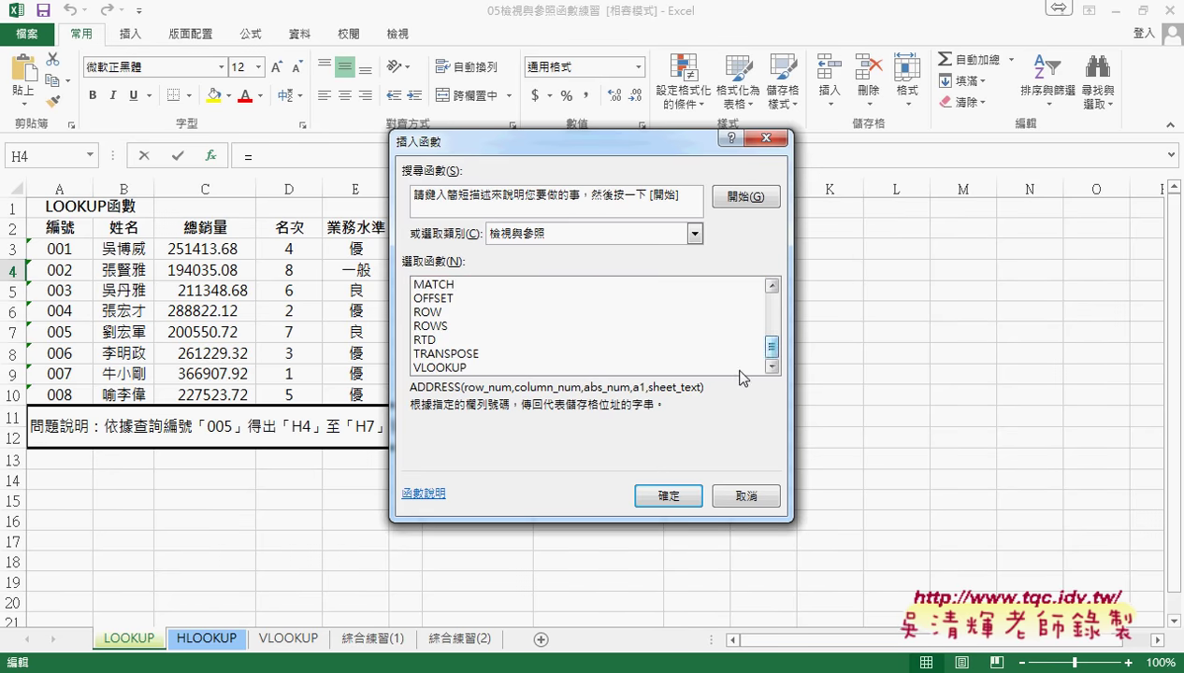
click(478, 371)
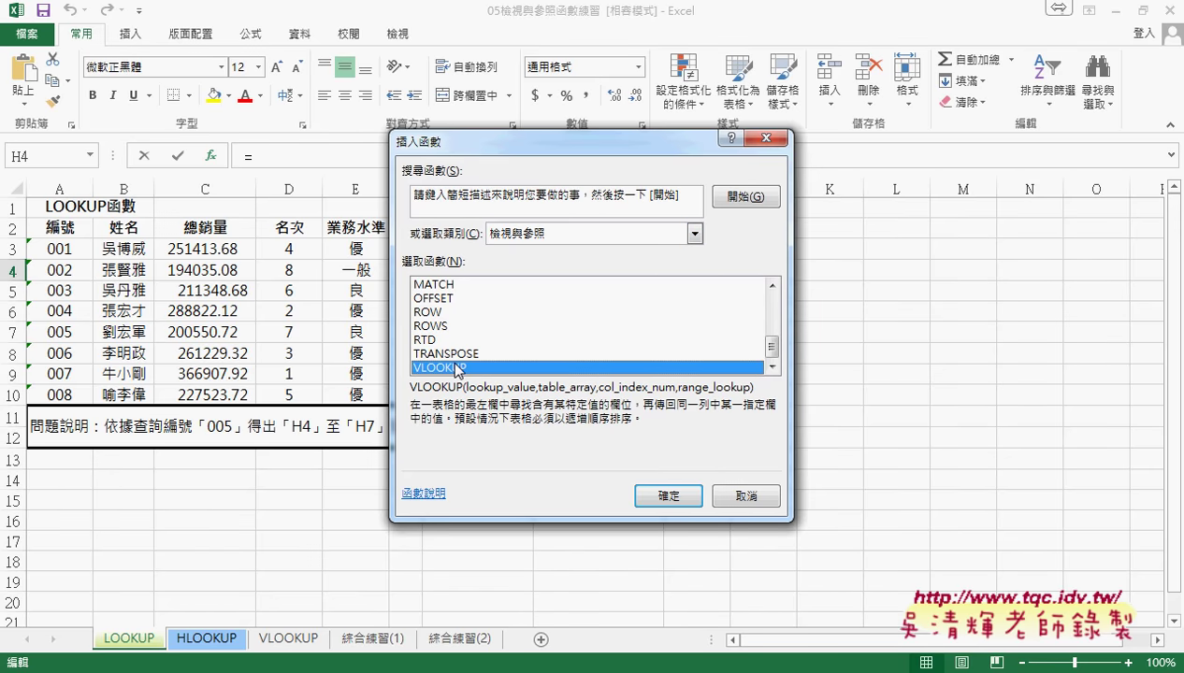
- Compare the LOOKUP, INDEX, INDIRECT, MATCH and OFFSET descriptions, then insert LOOKUP
click(771, 285)
click(772, 285)
click(772, 285)
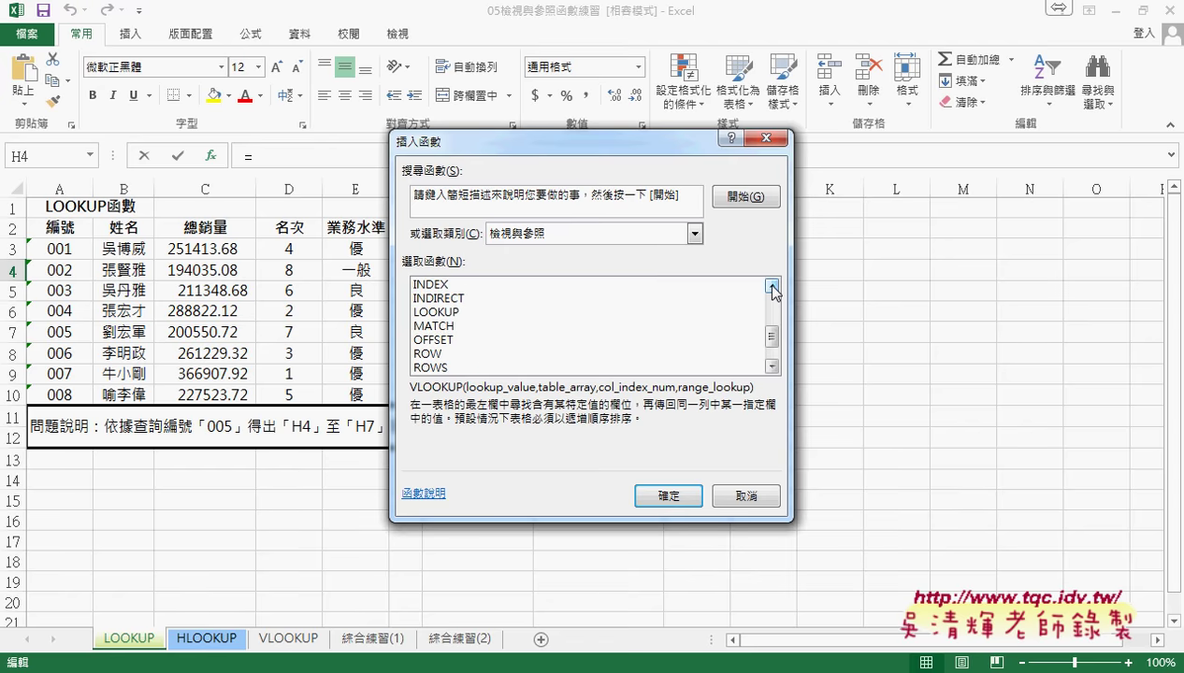
click(431, 313)
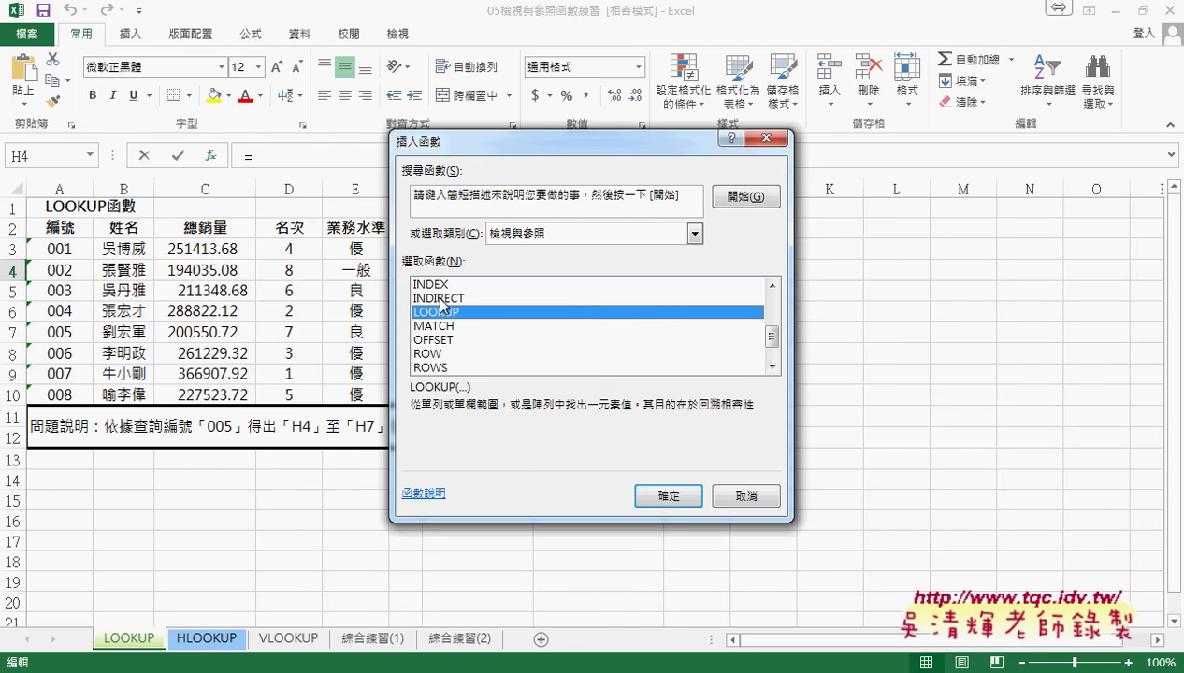
click(437, 284)
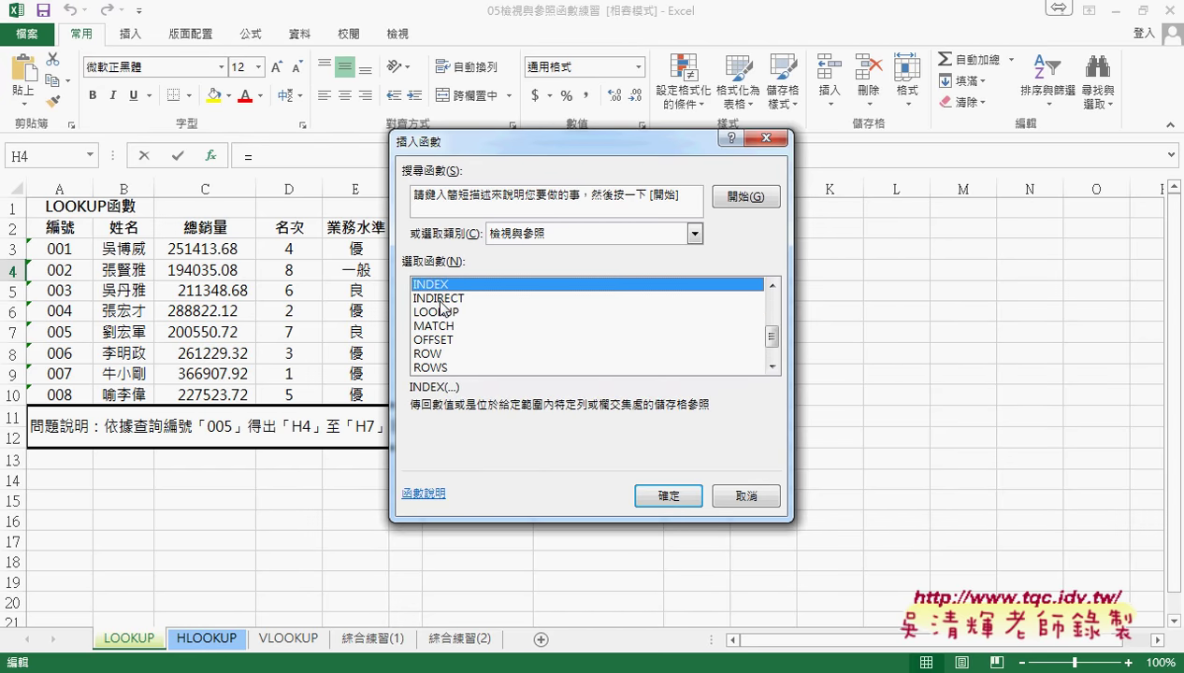
click(438, 299)
click(439, 327)
click(442, 340)
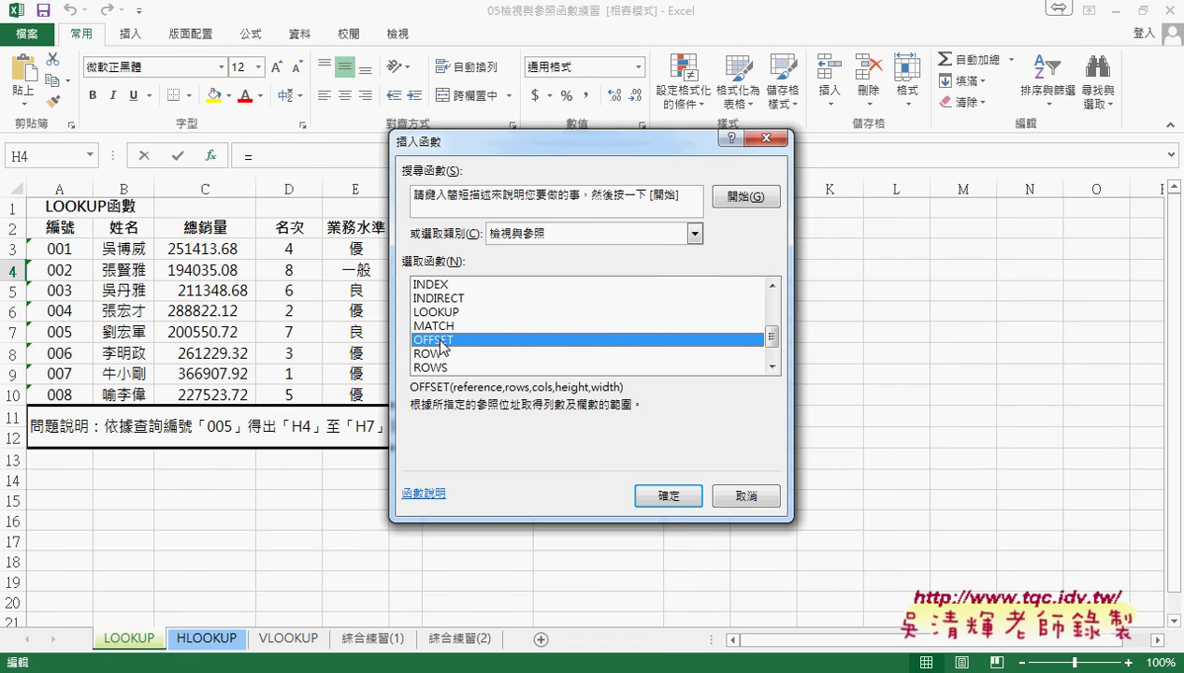
click(444, 313)
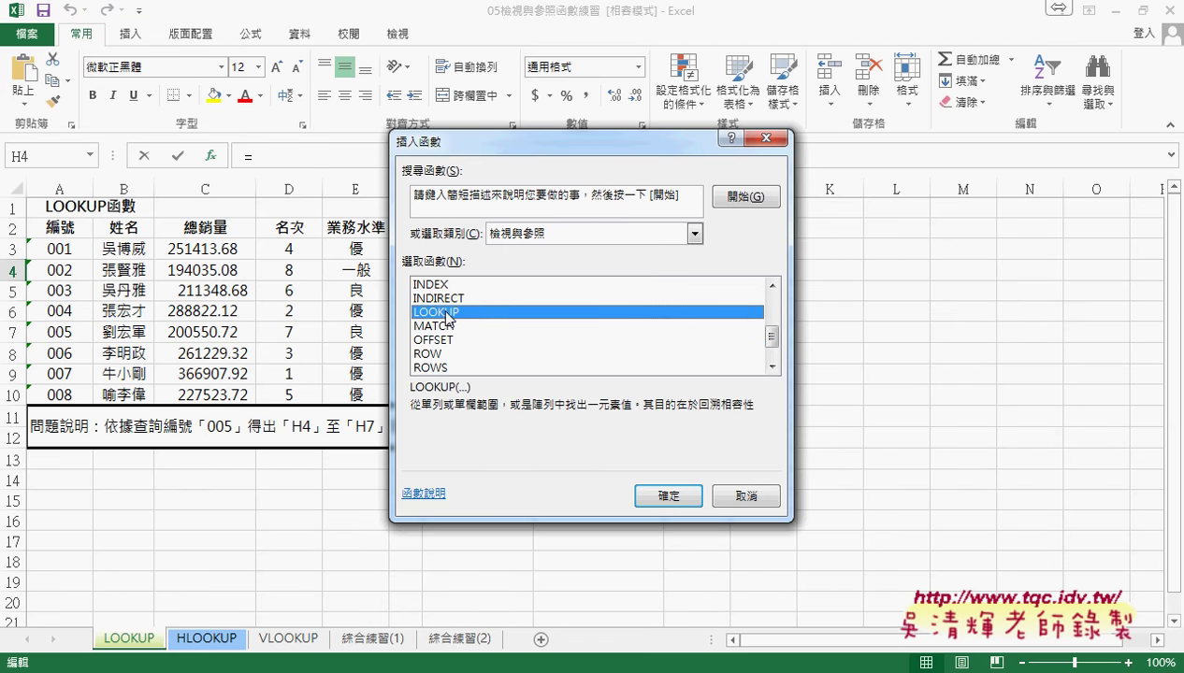
click(689, 505)
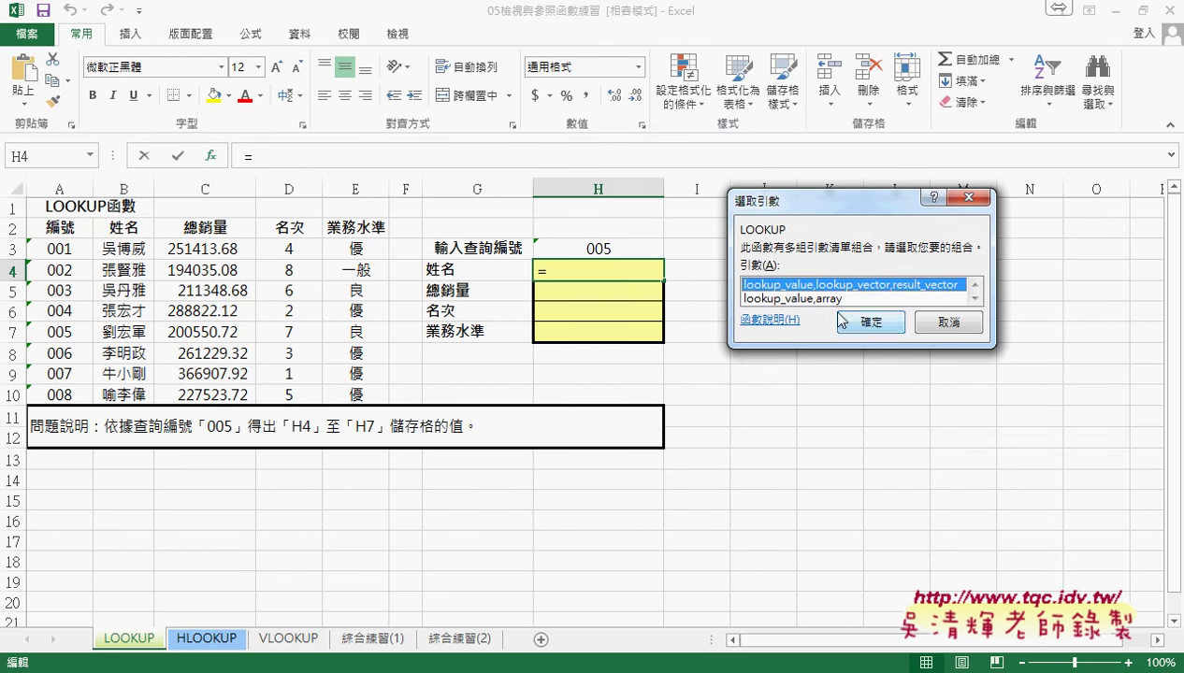
- Use LOOKUP's vector form with Lookup_value H3 and Lookup_vector A3:A10
click(853, 323)
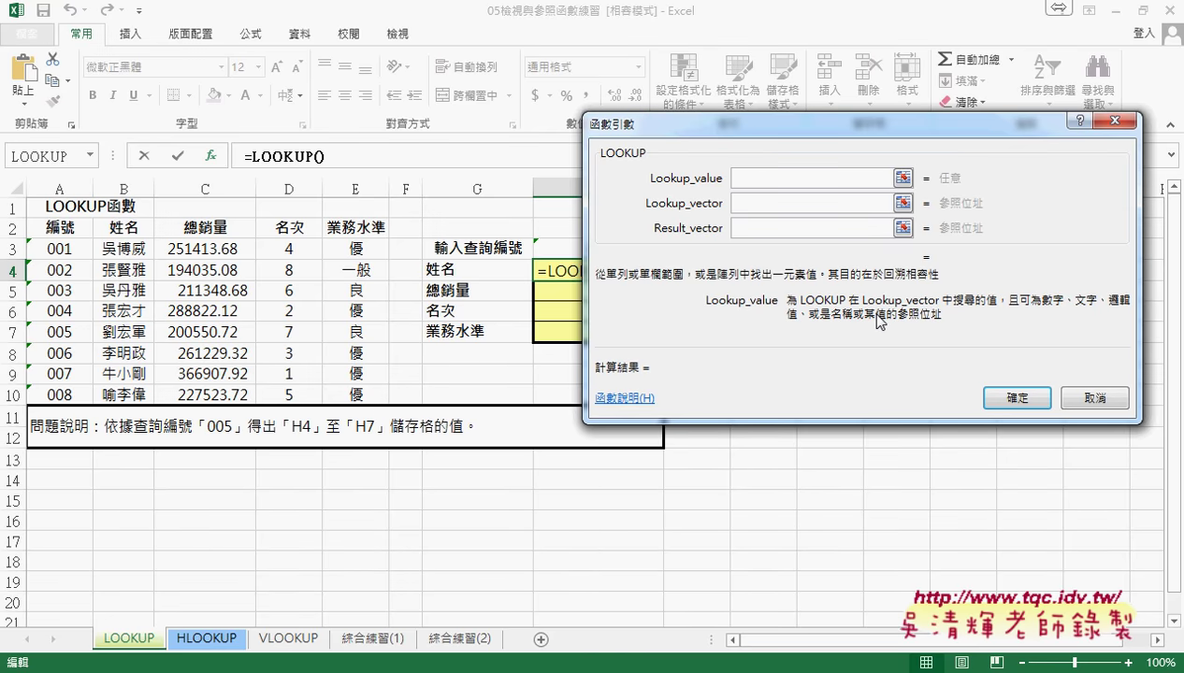
drag(756, 138, 845, 154)
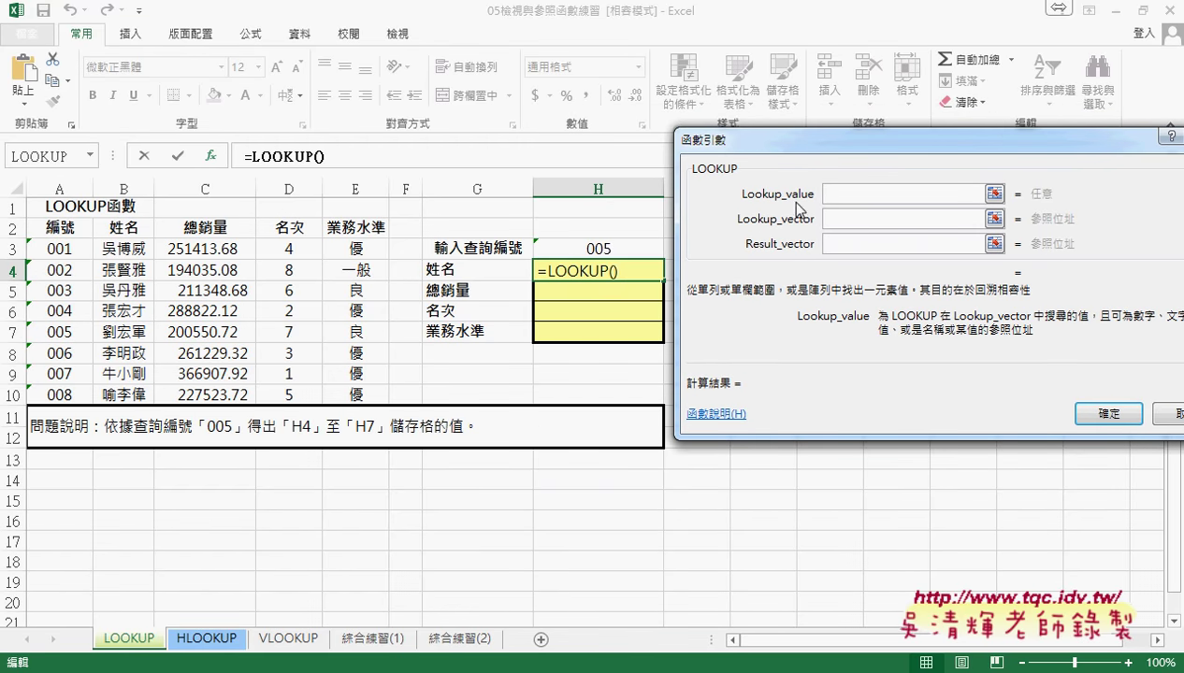
click(614, 248)
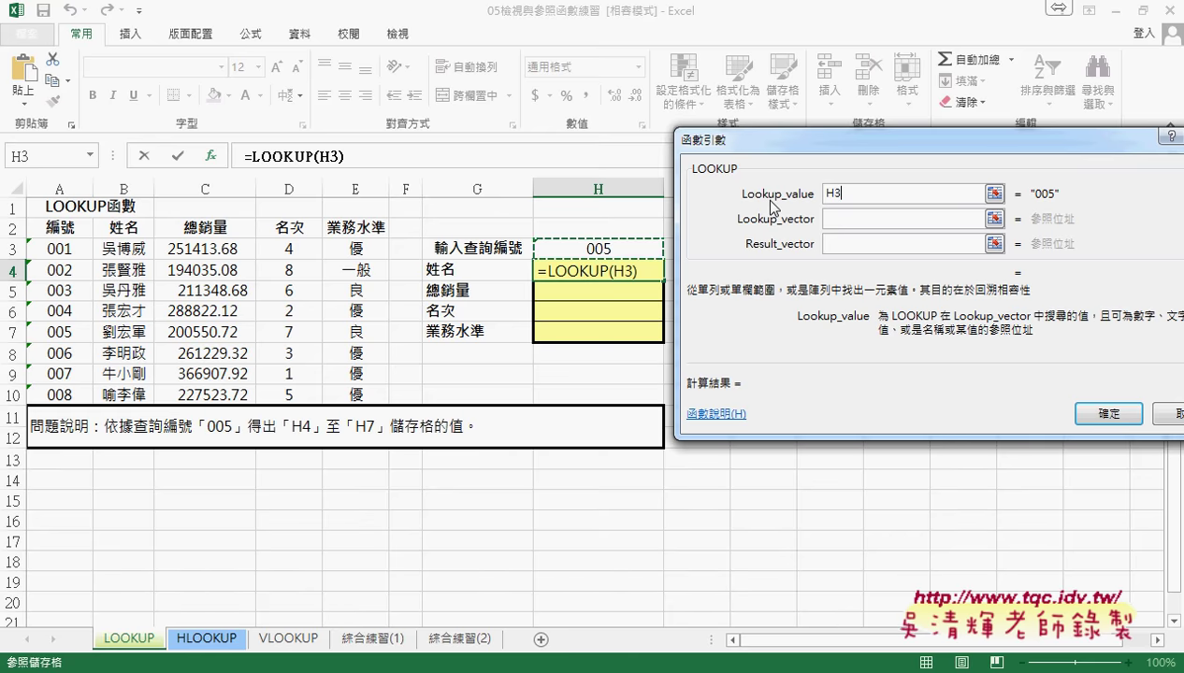
click(840, 220)
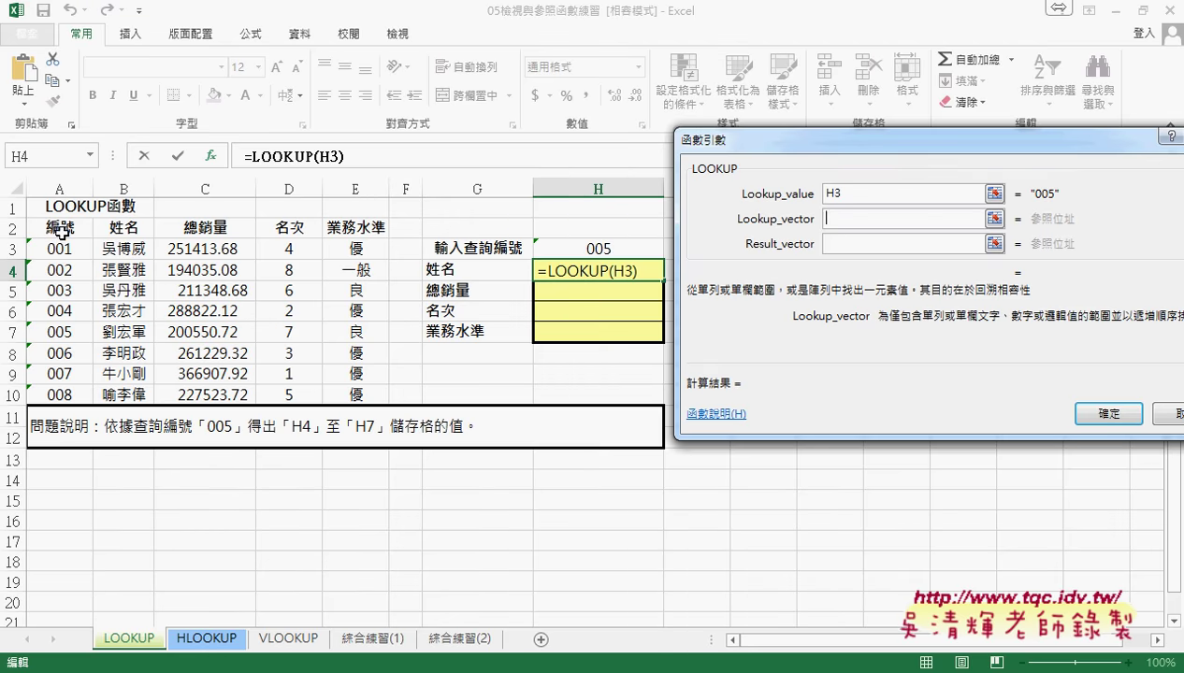
drag(59, 251, 67, 395)
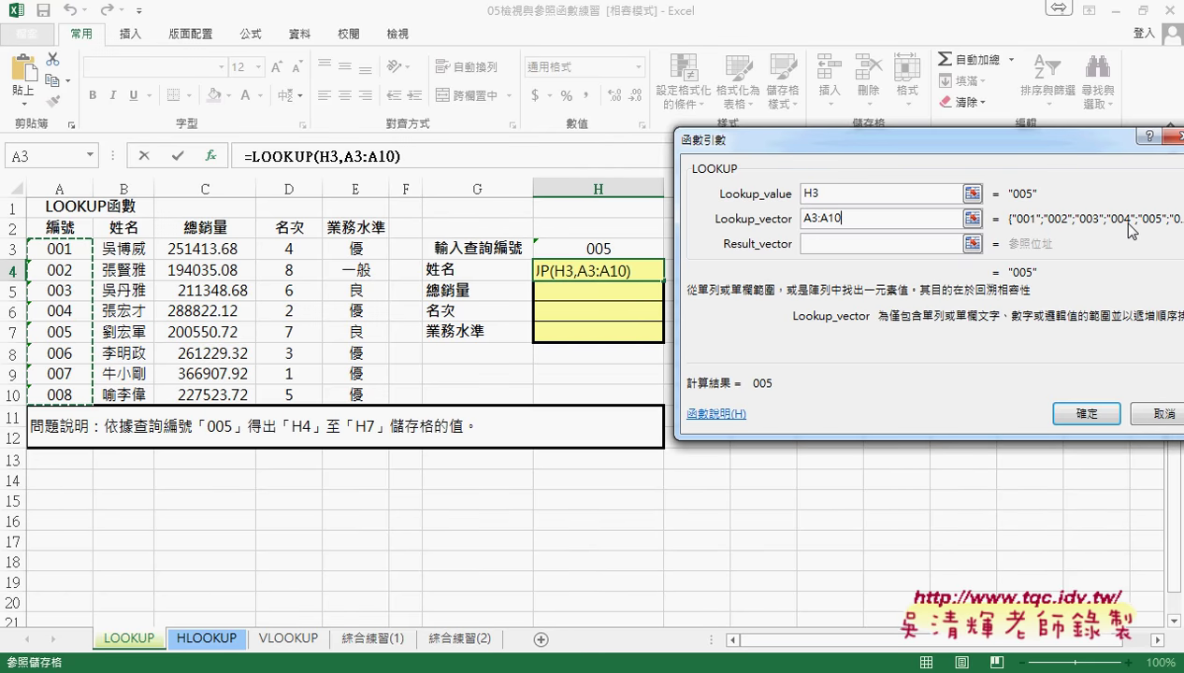
- Set Result_vector to B3:B10 and confirm =LOOKUP(H3,A3:A10,B3:B10) in H4
click(826, 246)
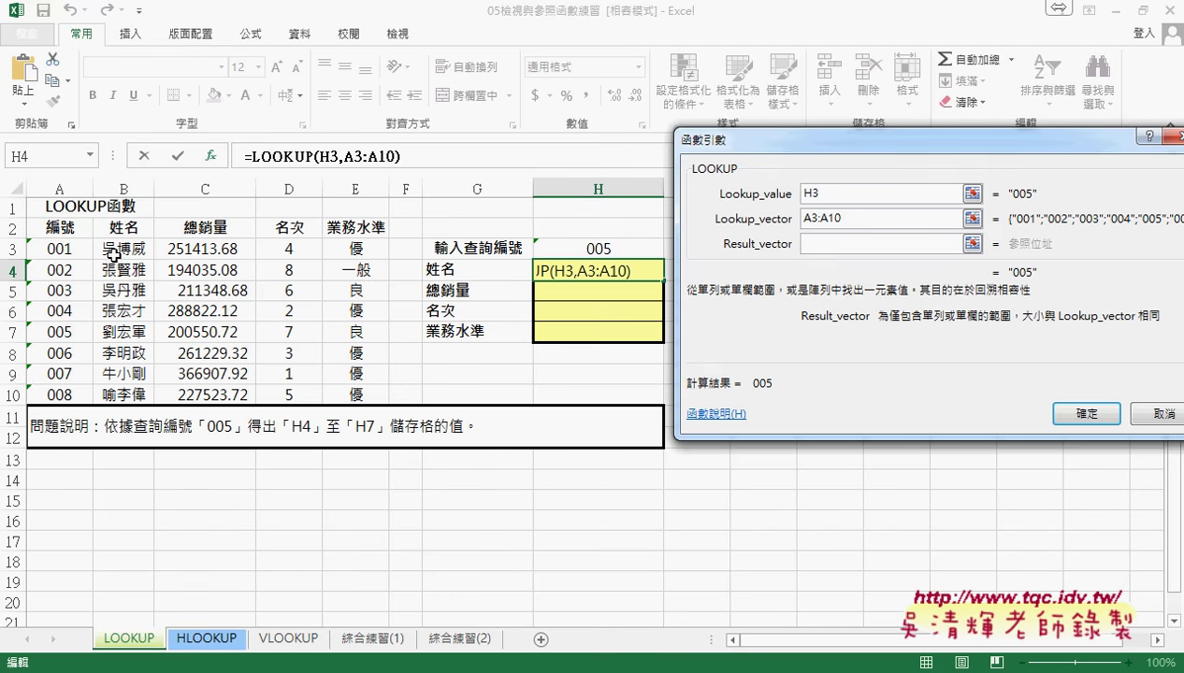
drag(114, 249, 127, 387)
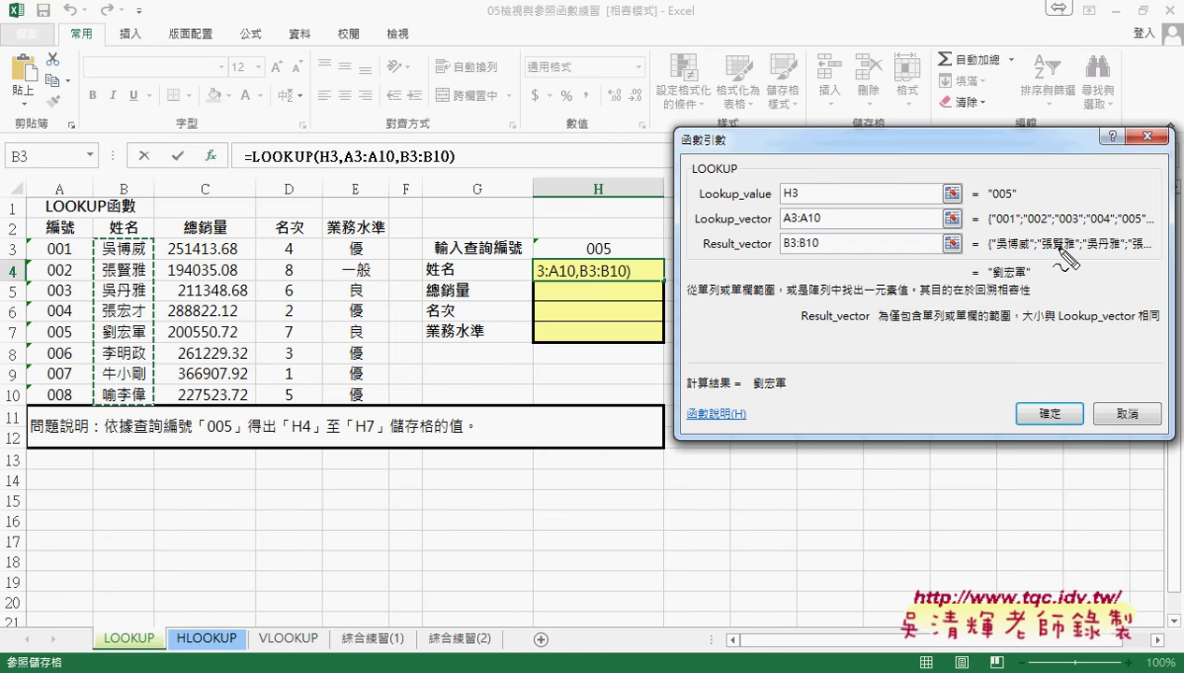
drag(988, 200, 1012, 199)
drag(1118, 226, 1143, 224)
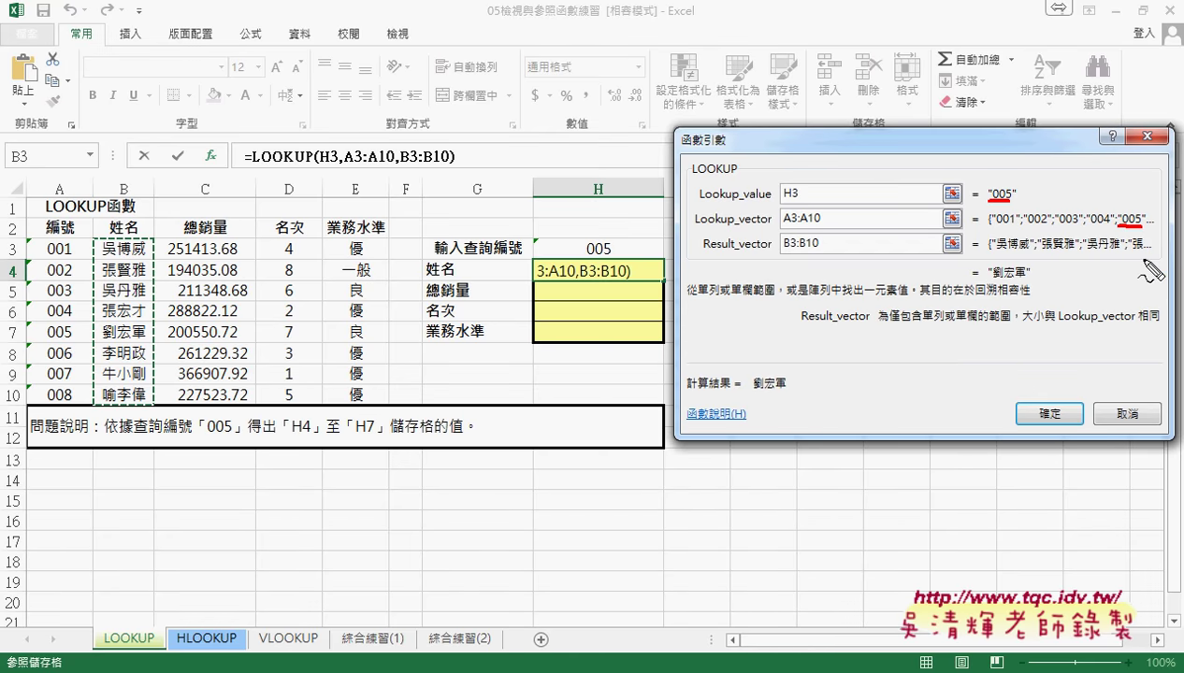
mouse_move(1134, 255)
mouse_down()
mouse_move(1127, 277)
mouse_move(648, 274)
mouse_move(666, 292)
mouse_move(572, 265)
mouse_move(618, 291)
mouse_up()
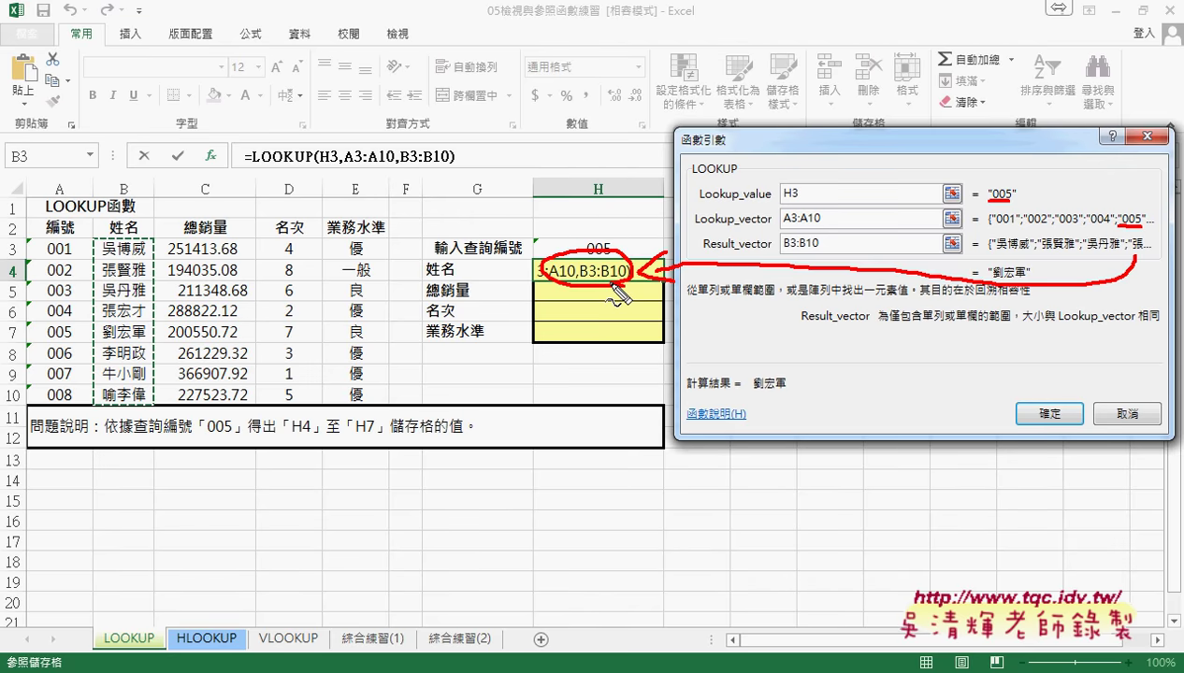
key(Escape)
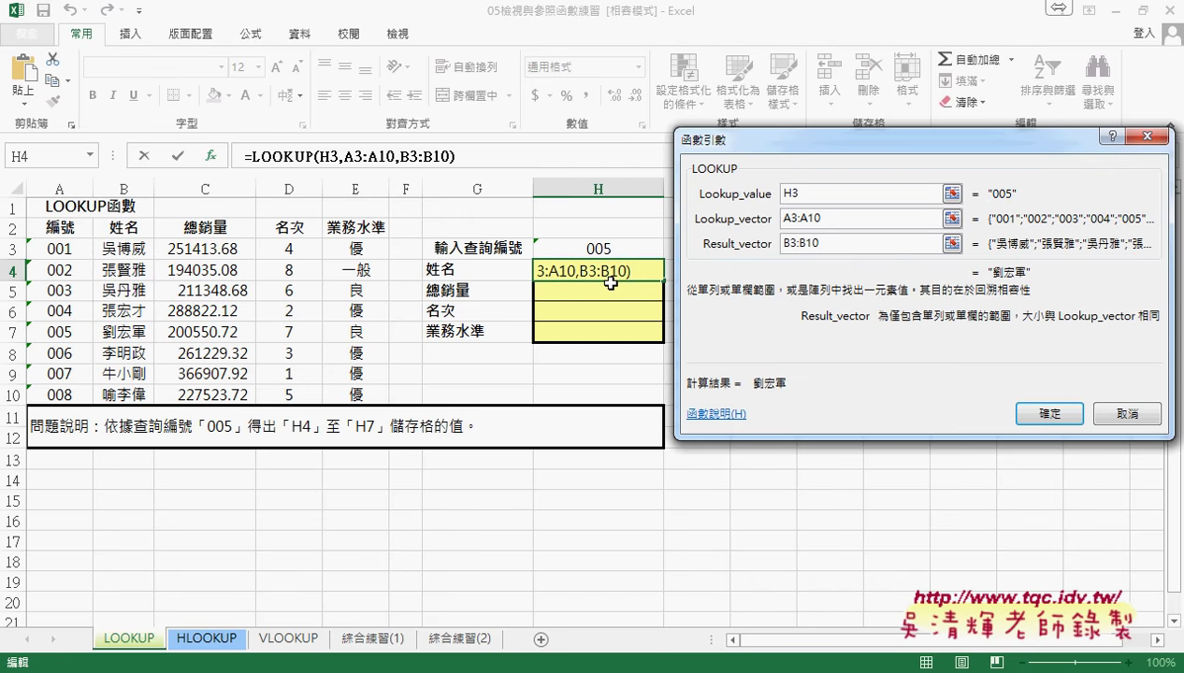
click(1055, 412)
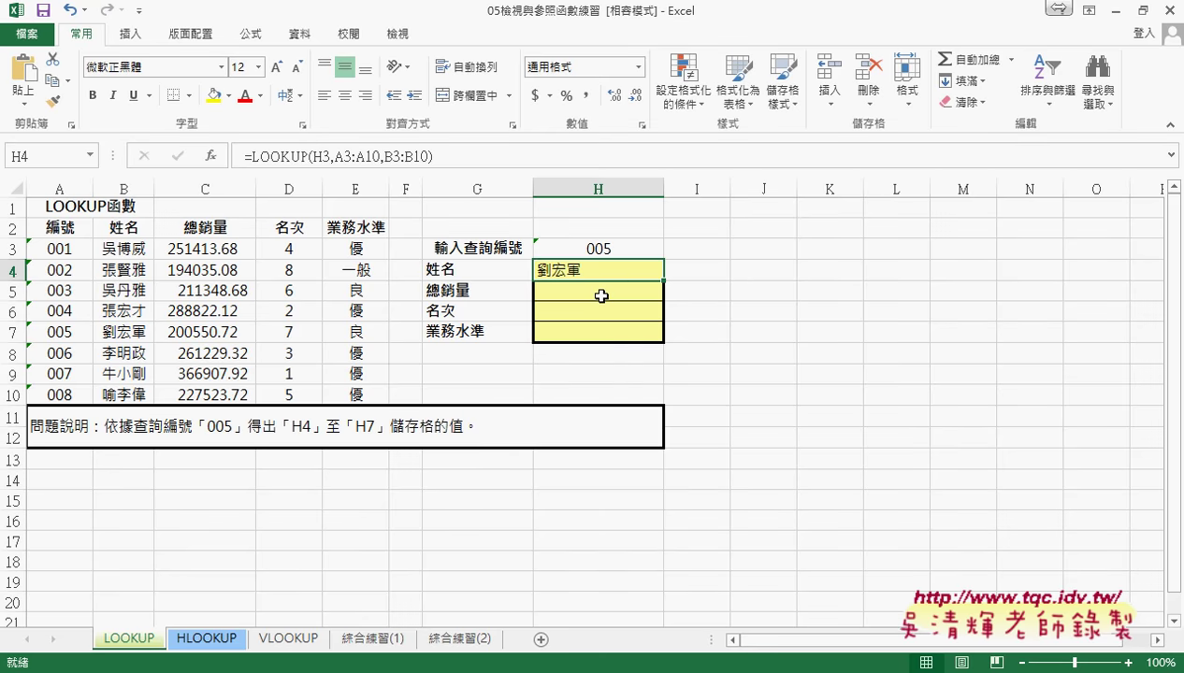
- Copy the LOOKUP formula text from H4's formula bar, leaving H4 unchanged
click(602, 295)
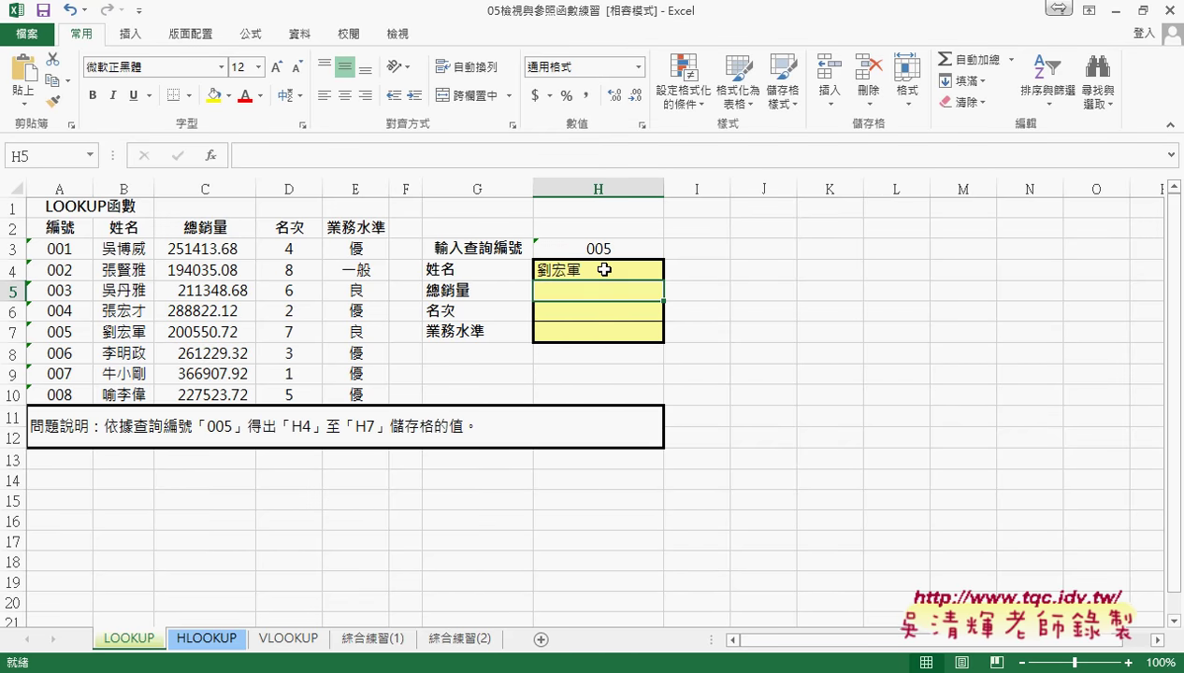
click(603, 267)
click(451, 153)
drag(450, 153, 229, 155)
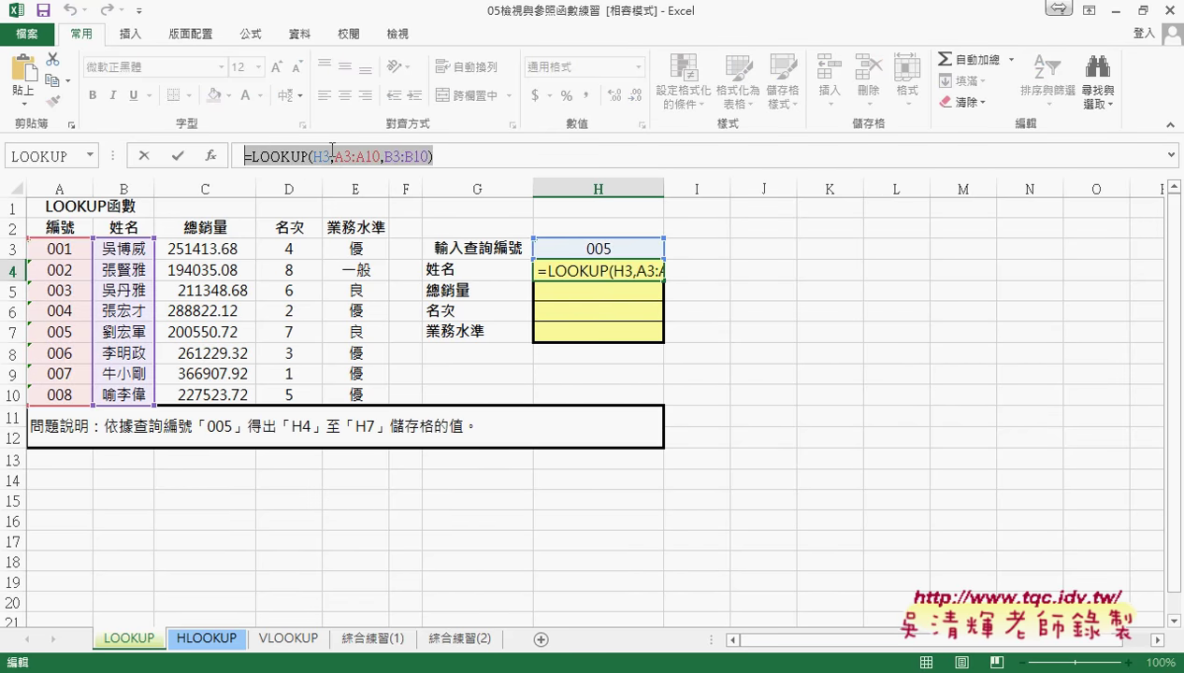
right_click(333, 152)
click(374, 187)
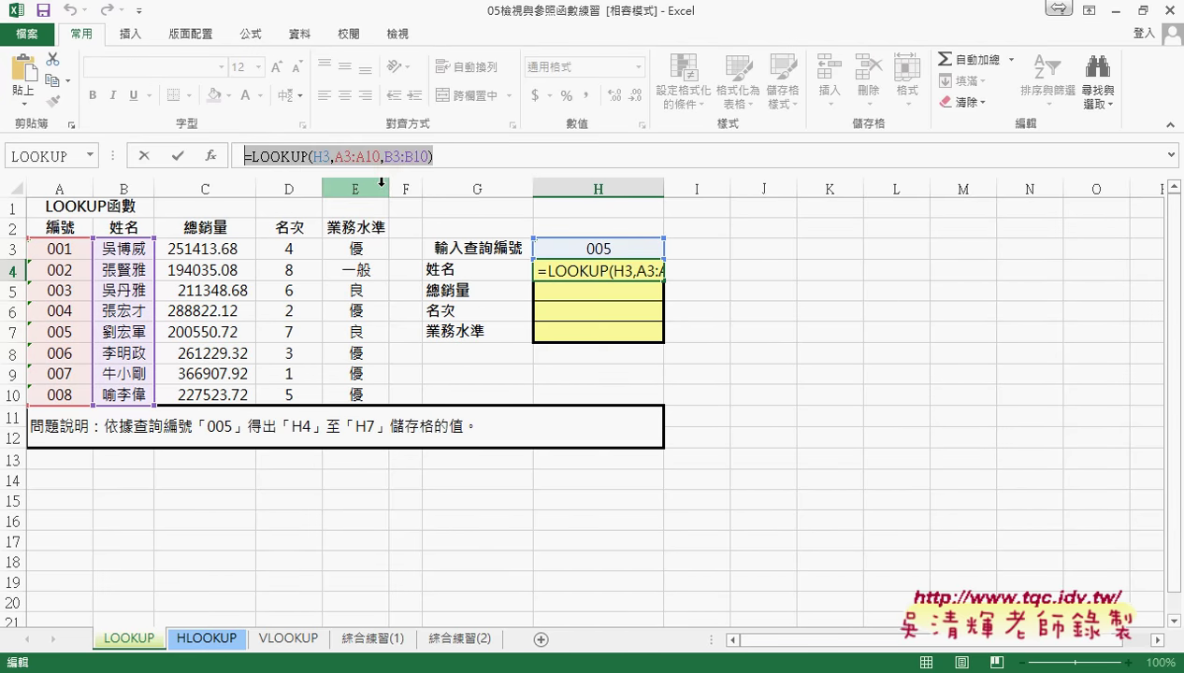
click(143, 155)
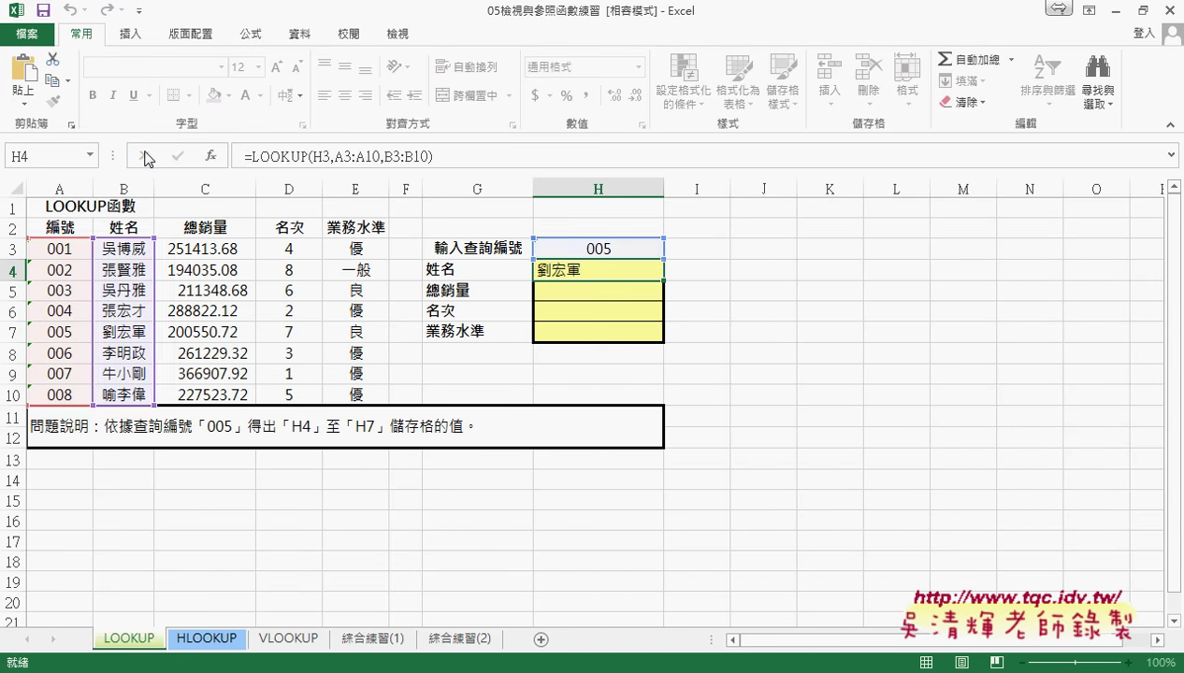
- Paste the formula into H5 with its result range changed to C3:C10
click(600, 290)
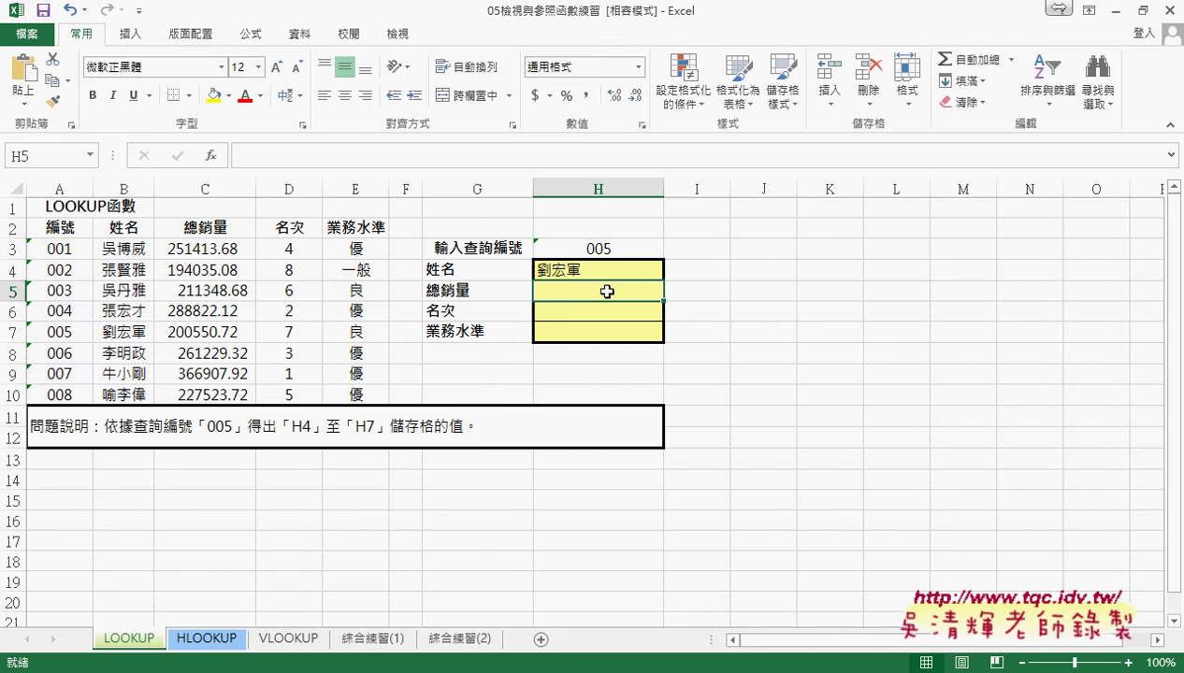
right_click(334, 156)
click(372, 240)
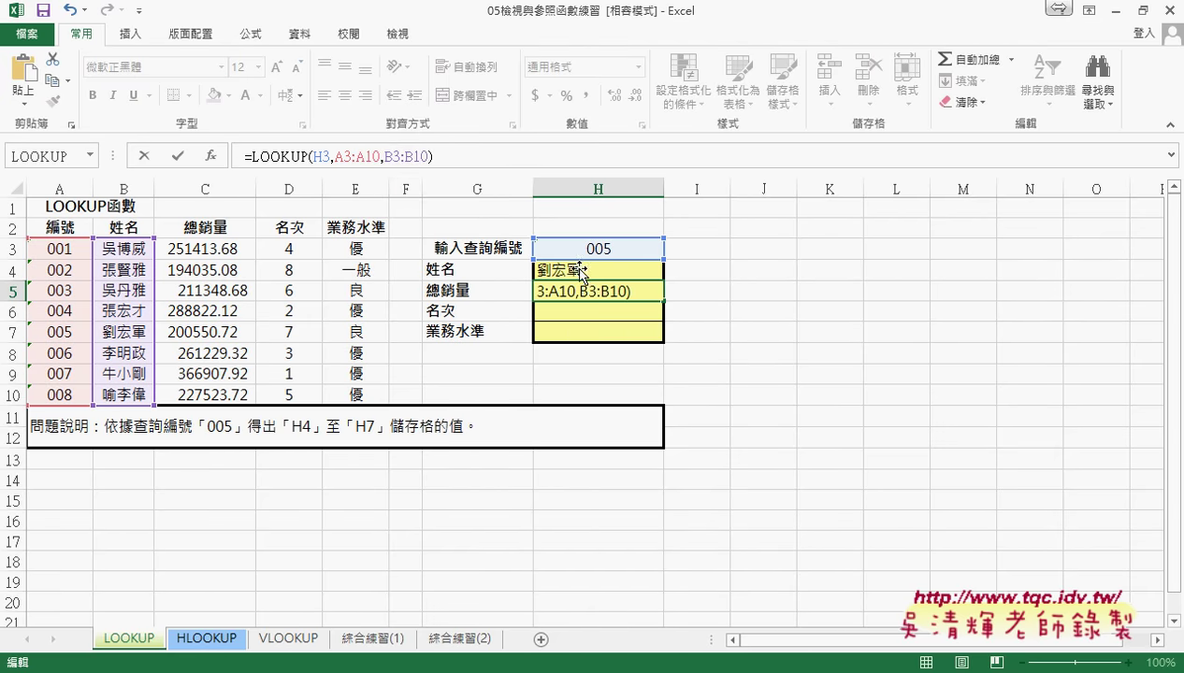
drag(384, 156, 427, 157)
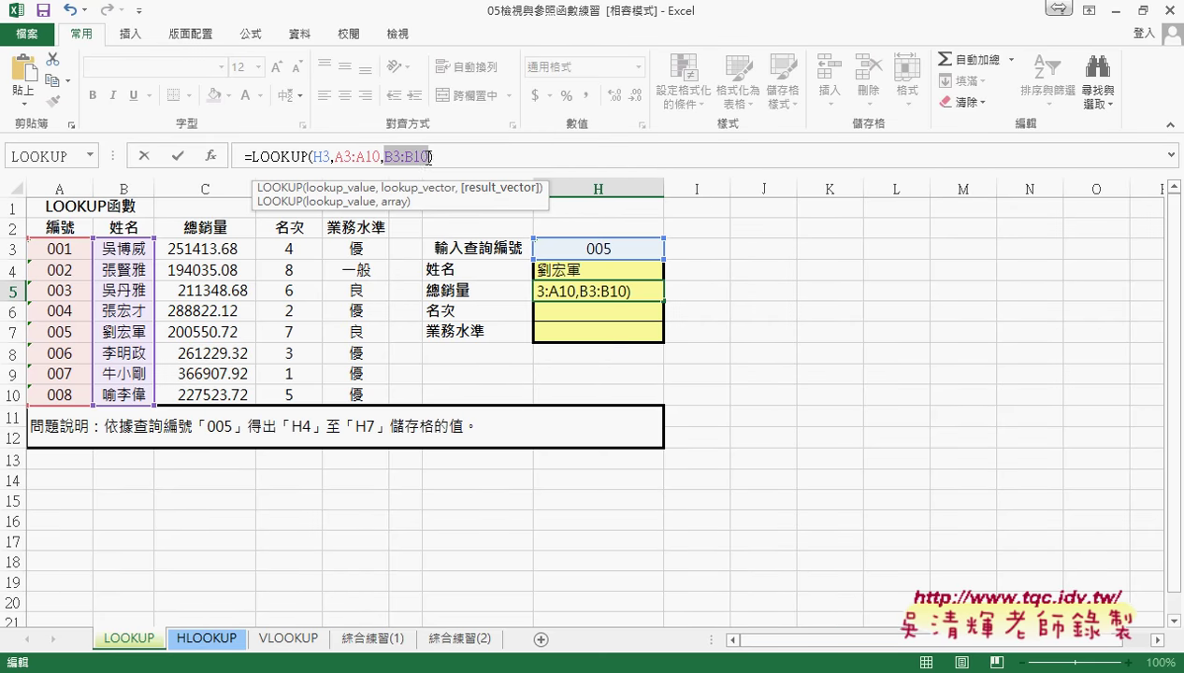
drag(235, 248, 234, 394)
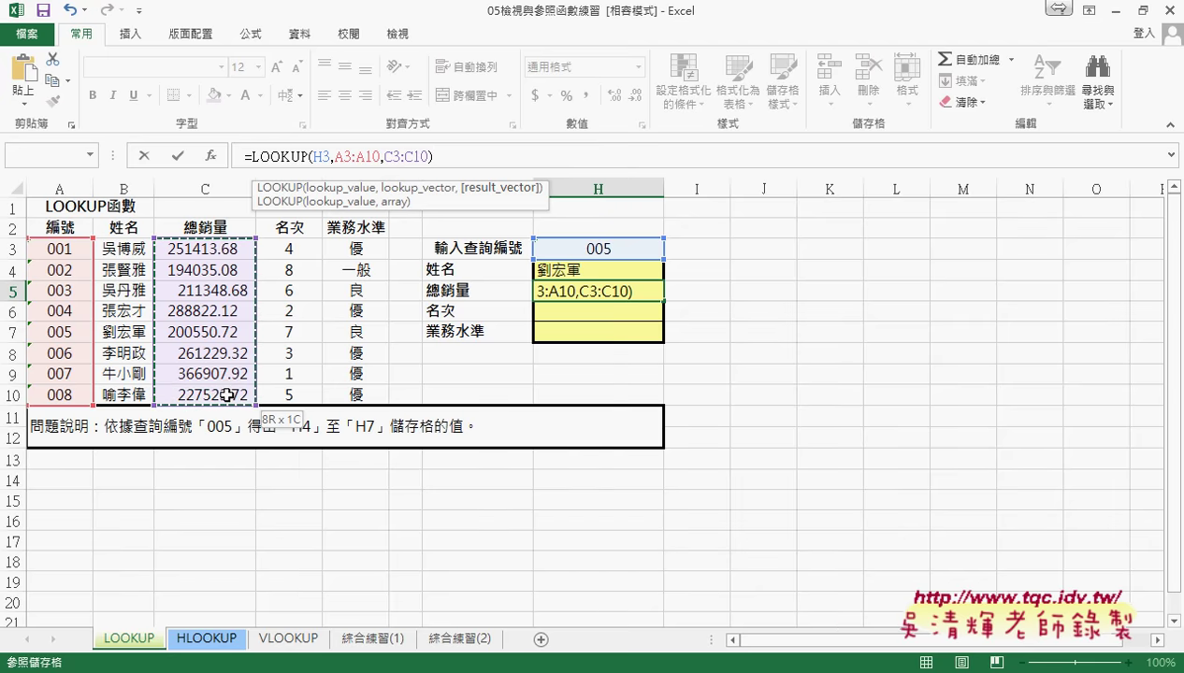
click(174, 157)
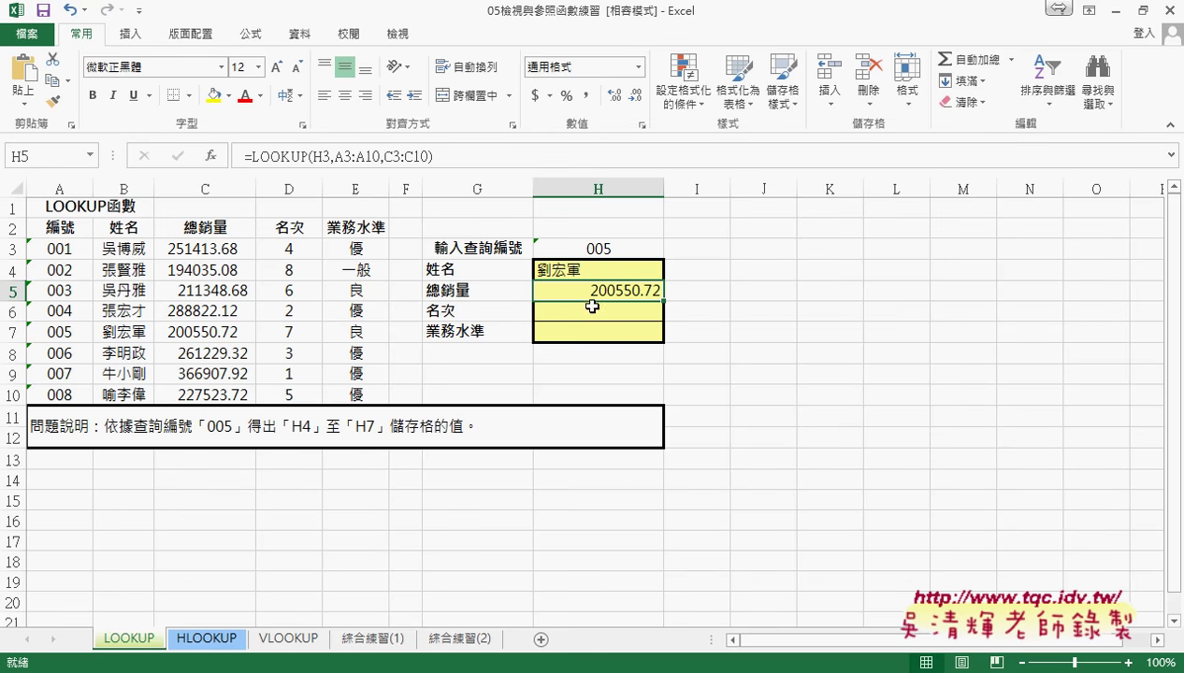
click(585, 308)
click(597, 287)
mouse_move(633, 322)
mouse_down()
mouse_move(564, 314)
mouse_move(632, 321)
mouse_up()
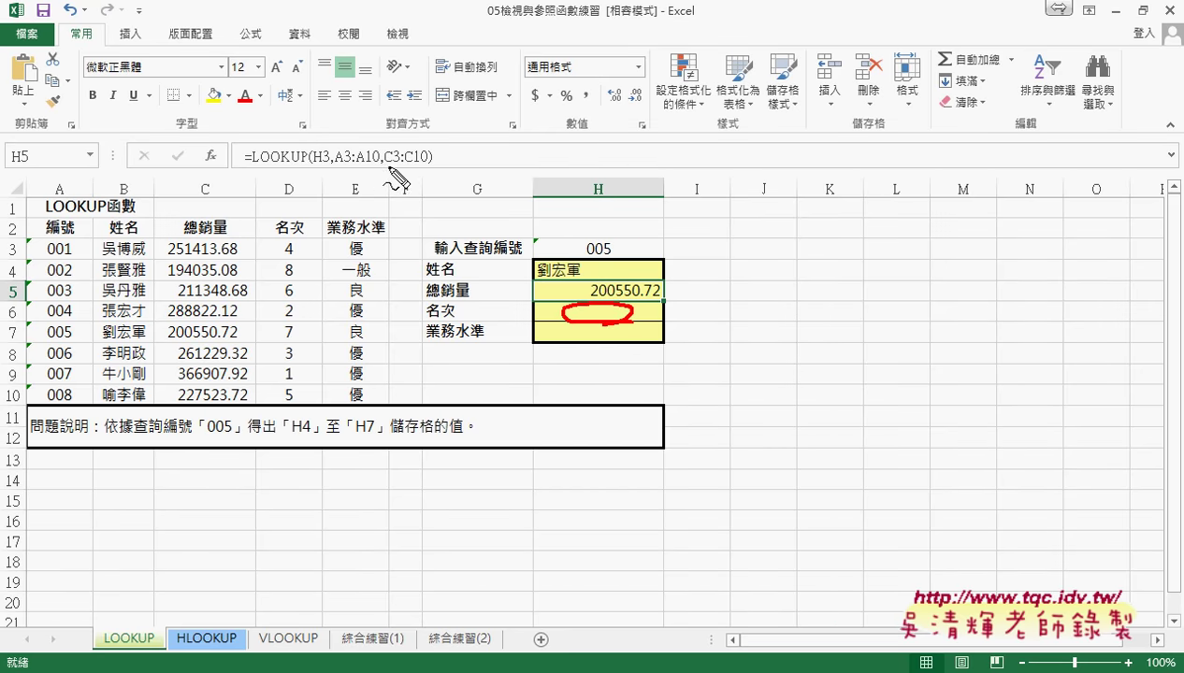
drag(385, 170, 415, 166)
mouse_move(621, 328)
mouse_down()
mouse_move(549, 329)
mouse_move(599, 348)
mouse_up()
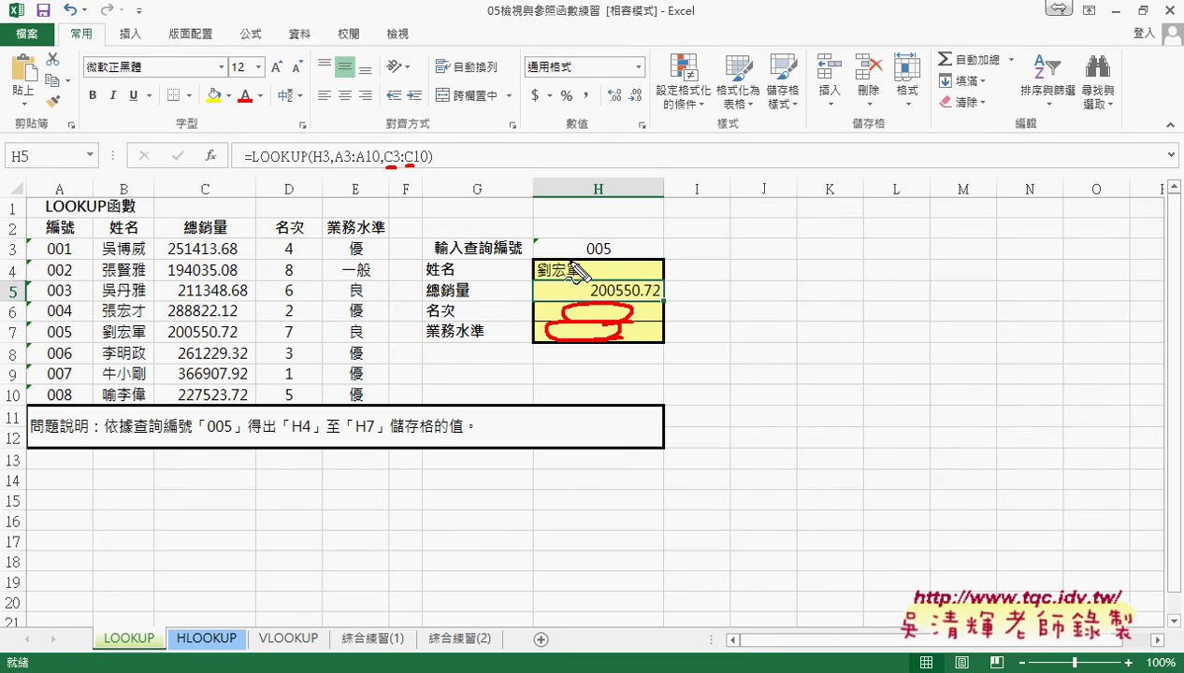
mouse_move(404, 192)
mouse_down()
mouse_move(393, 434)
mouse_move(318, 433)
mouse_move(333, 443)
mouse_up()
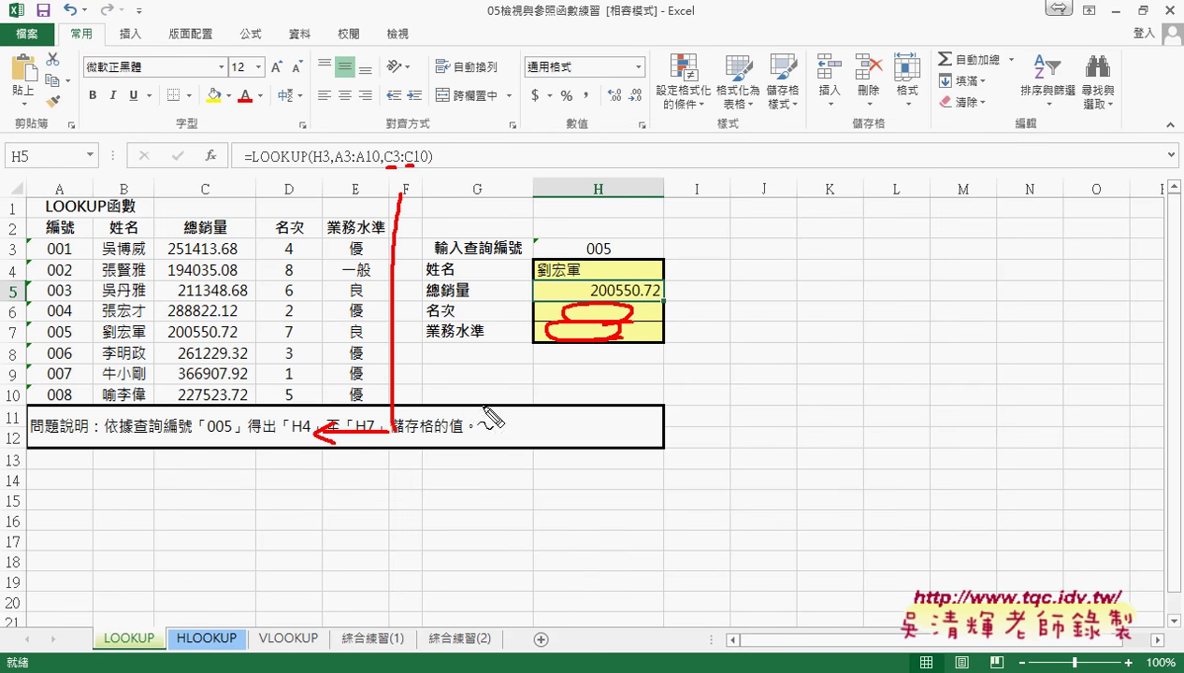
key(Escape)
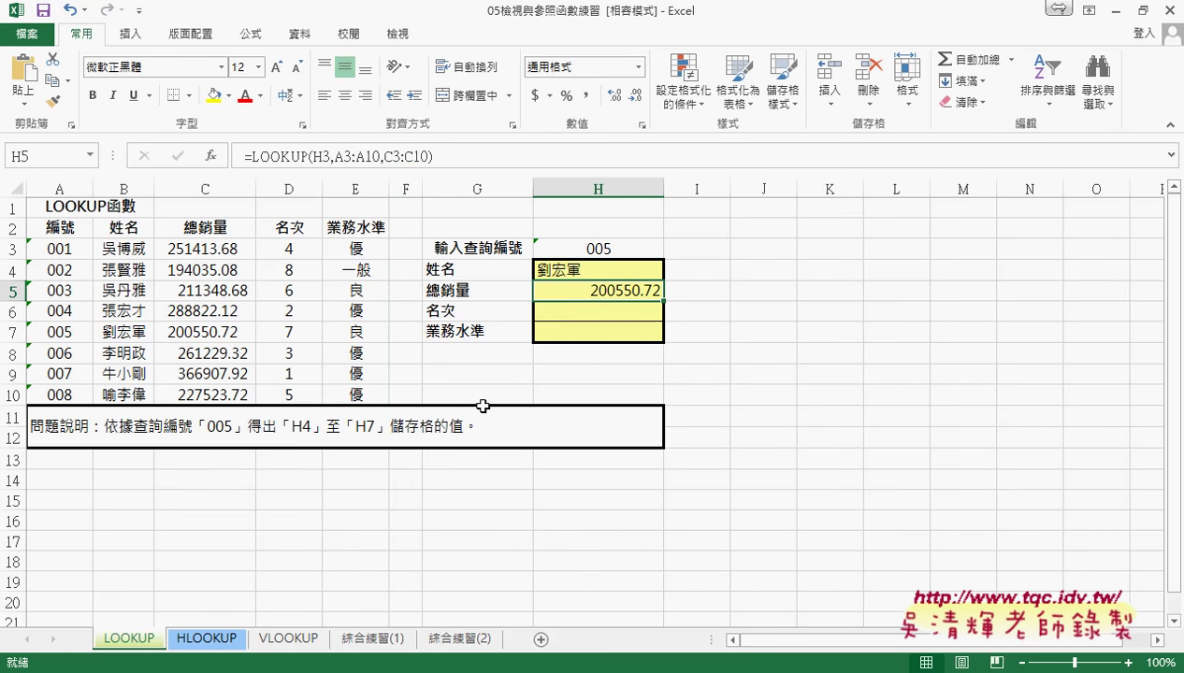
drag(456, 248, 622, 338)
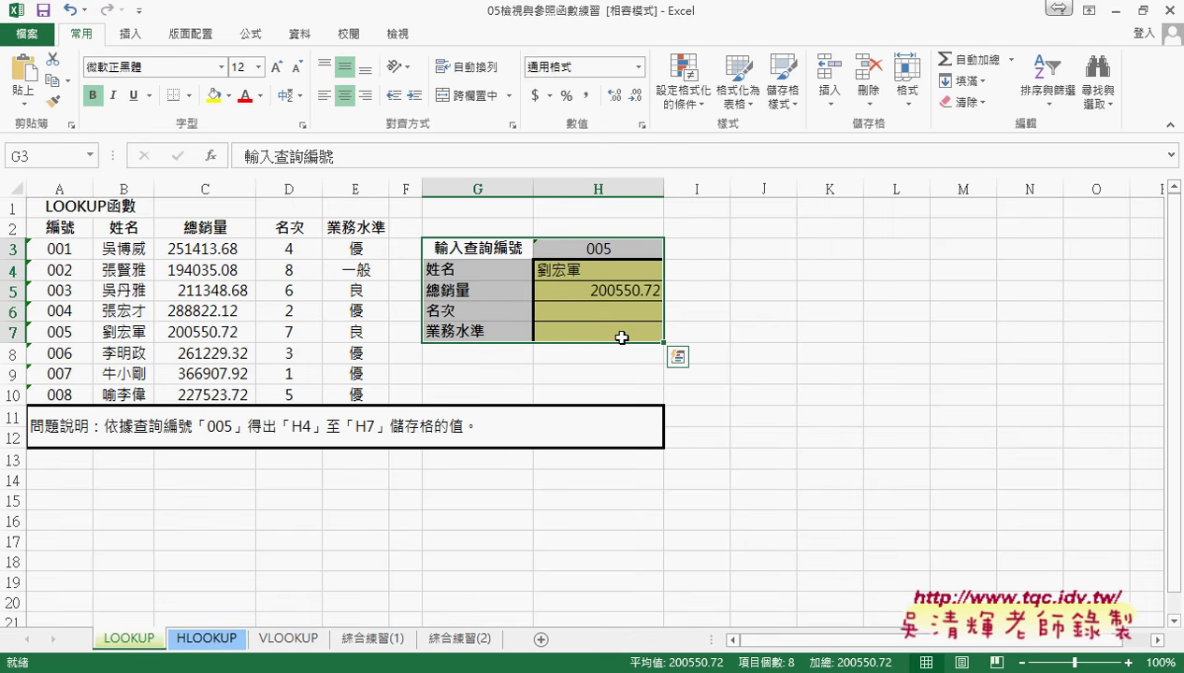
- Add a new worksheet and name it 查詢介面
click(542, 643)
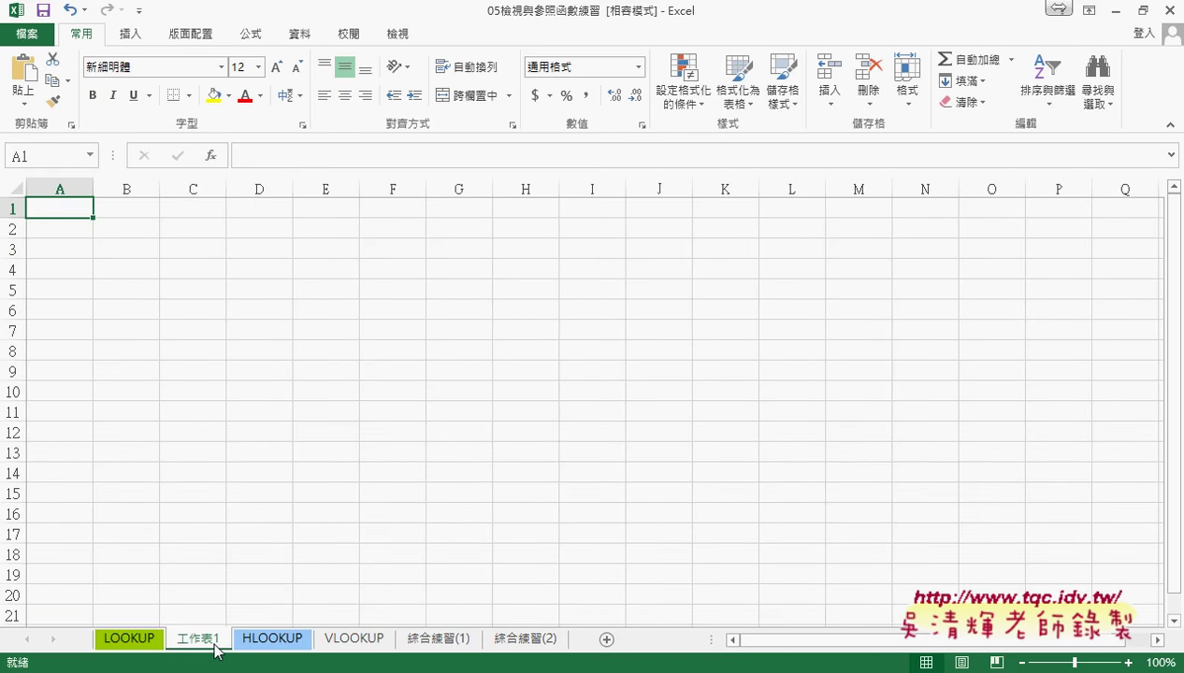
drag(214, 644, 222, 636)
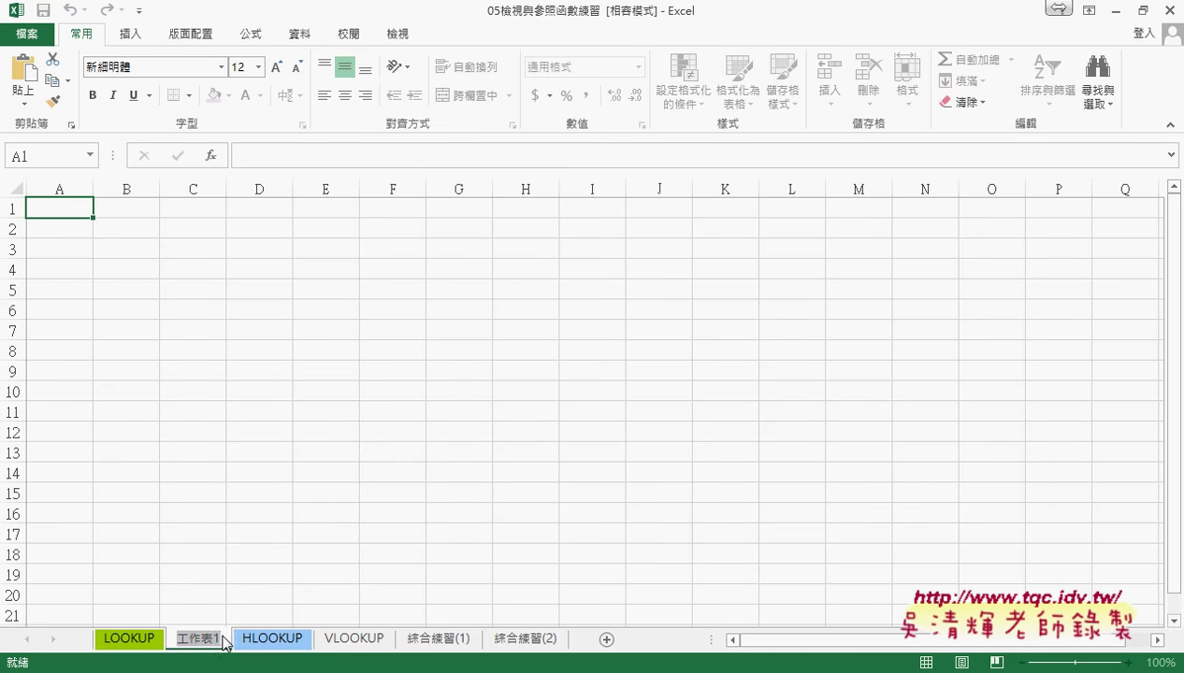
text(查)
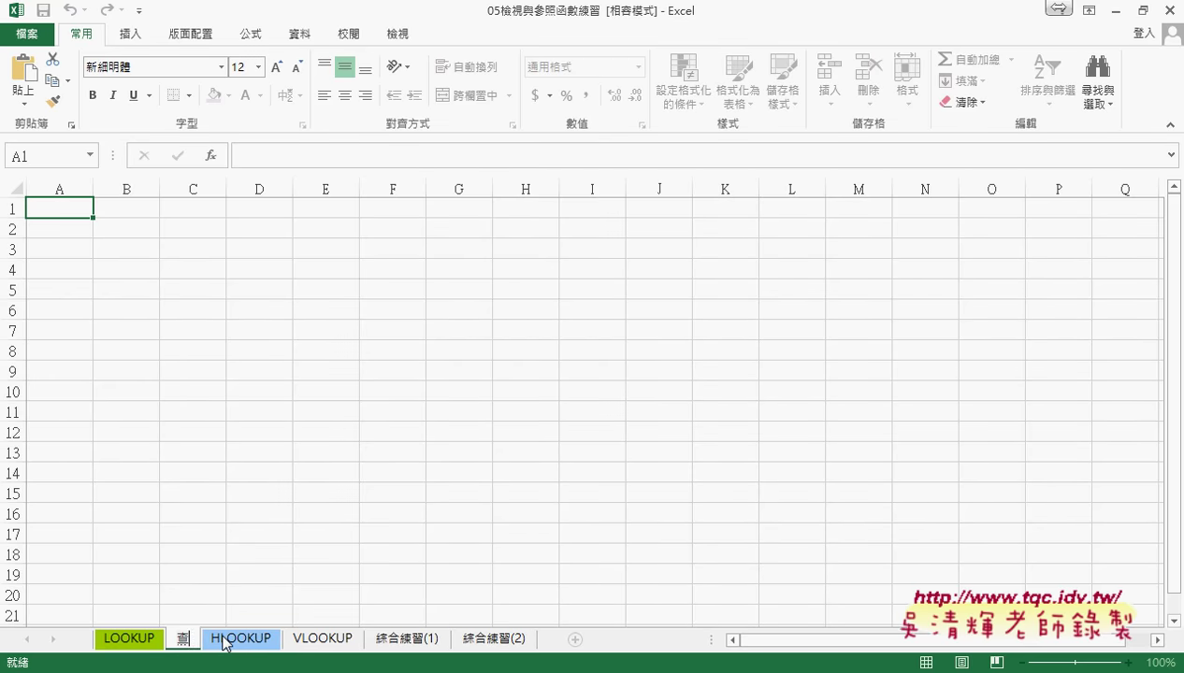
text(詢界)
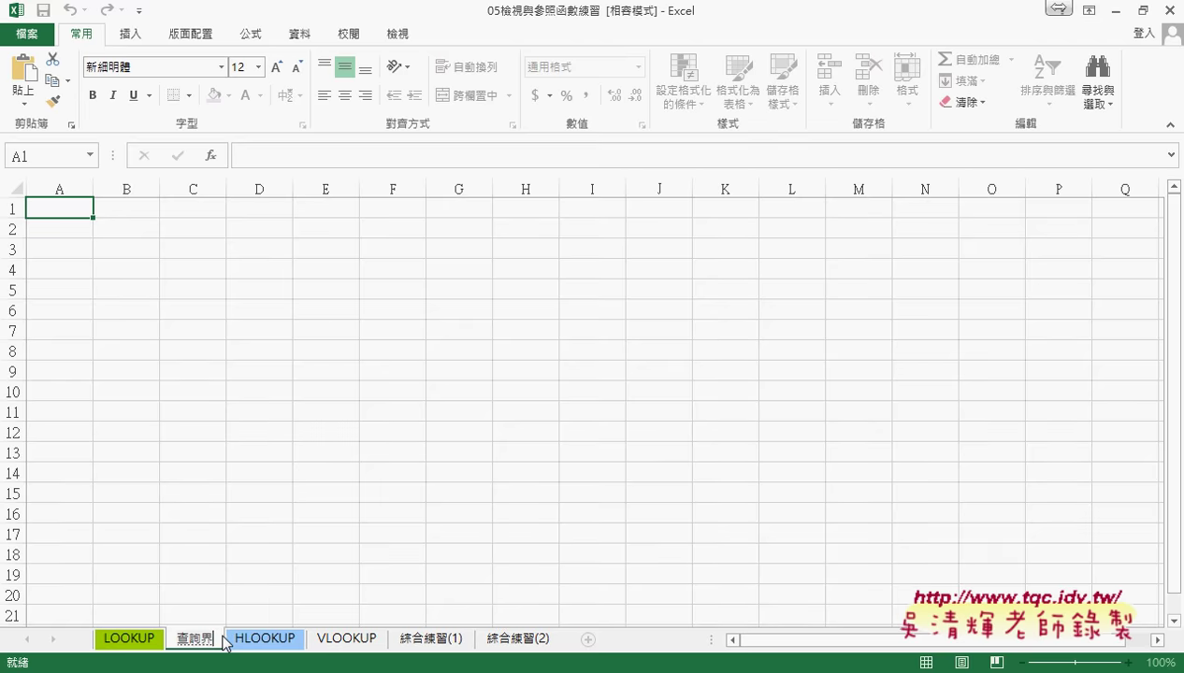
text(面)
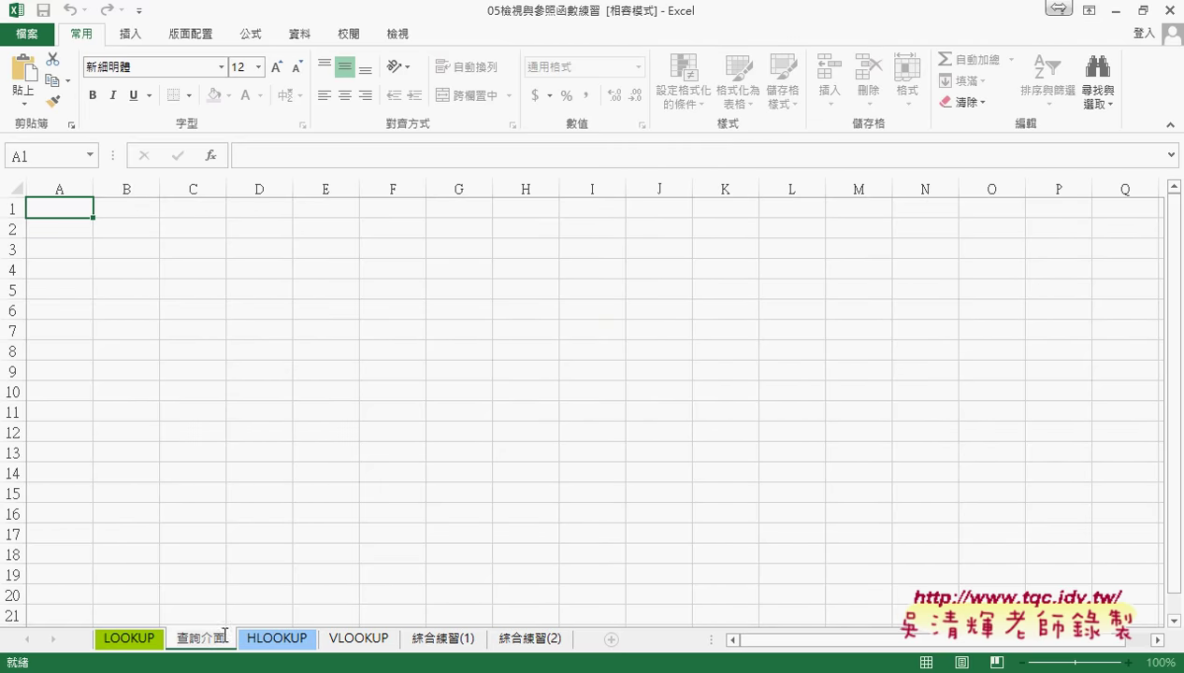
- Copy the lookup panel G3:H7 from LOOKUP and switch to 查詢介面
click(129, 639)
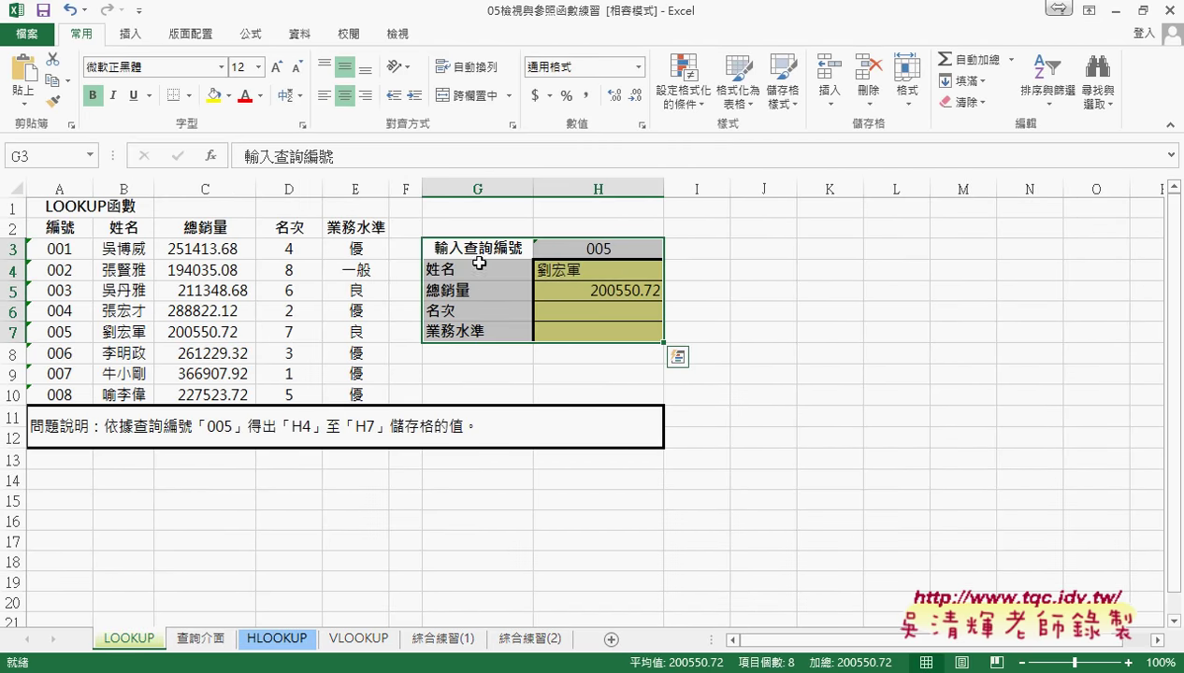
key(ctrl+c)
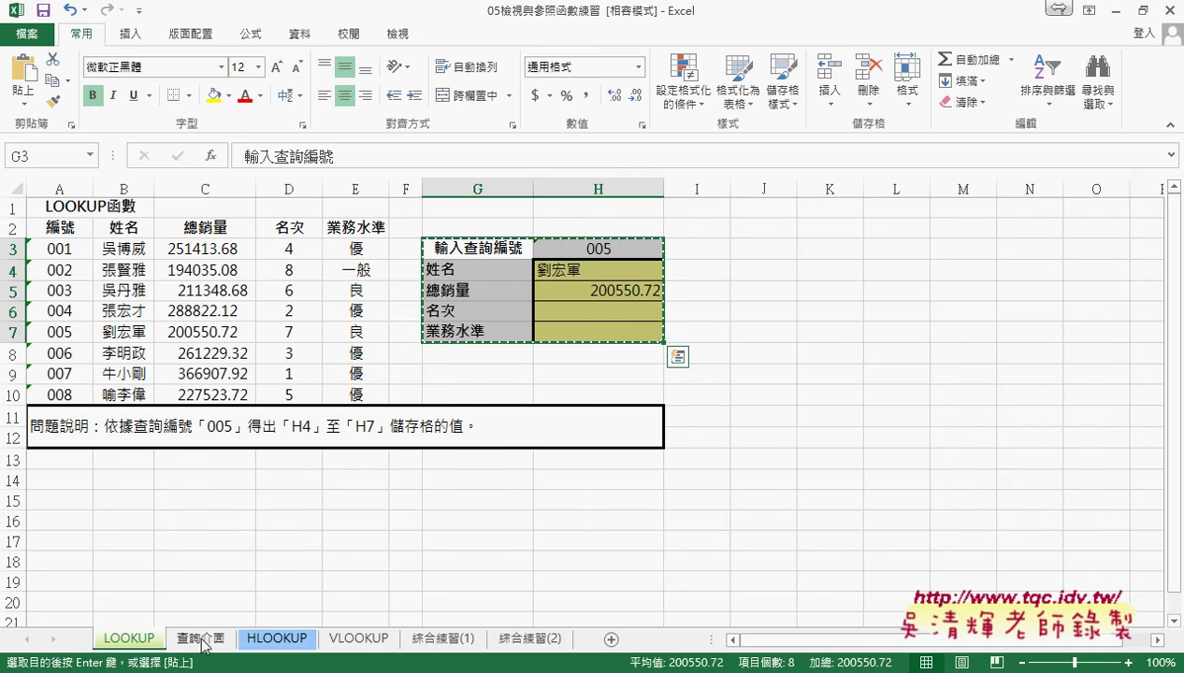
click(206, 639)
- Paste the lookup panel at B2 and widen columns B and C to fit
click(122, 224)
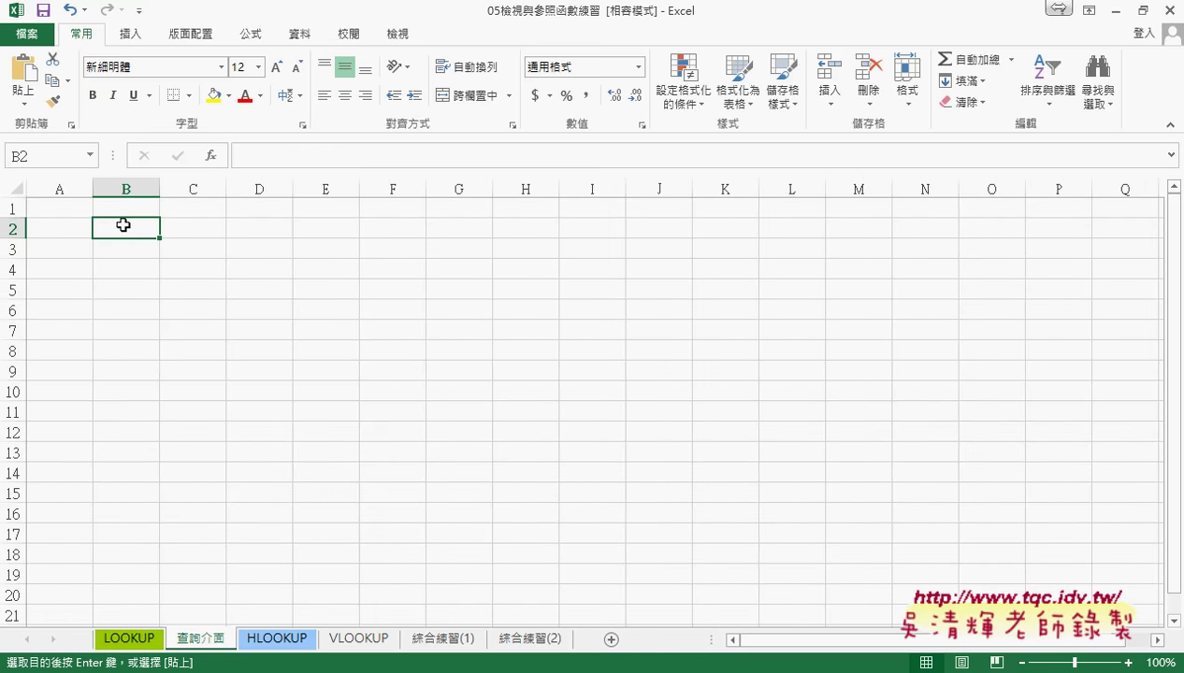
key(ctrl+v)
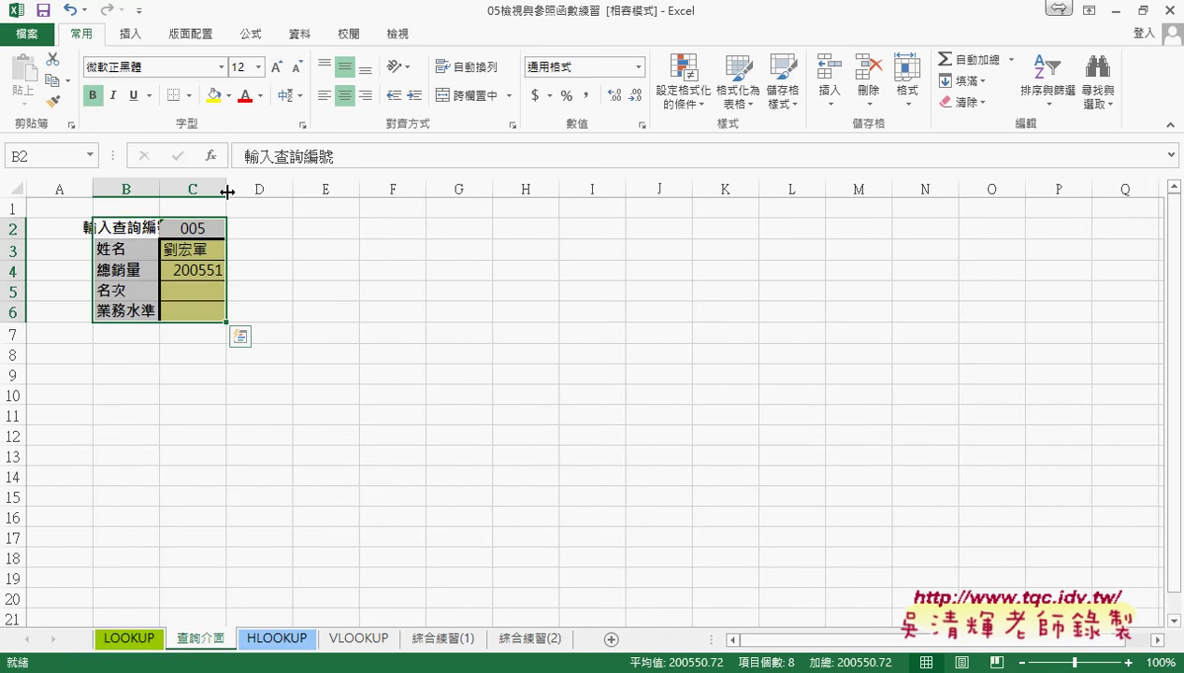
drag(226, 189, 266, 190)
drag(159, 190, 197, 190)
drag(305, 190, 352, 192)
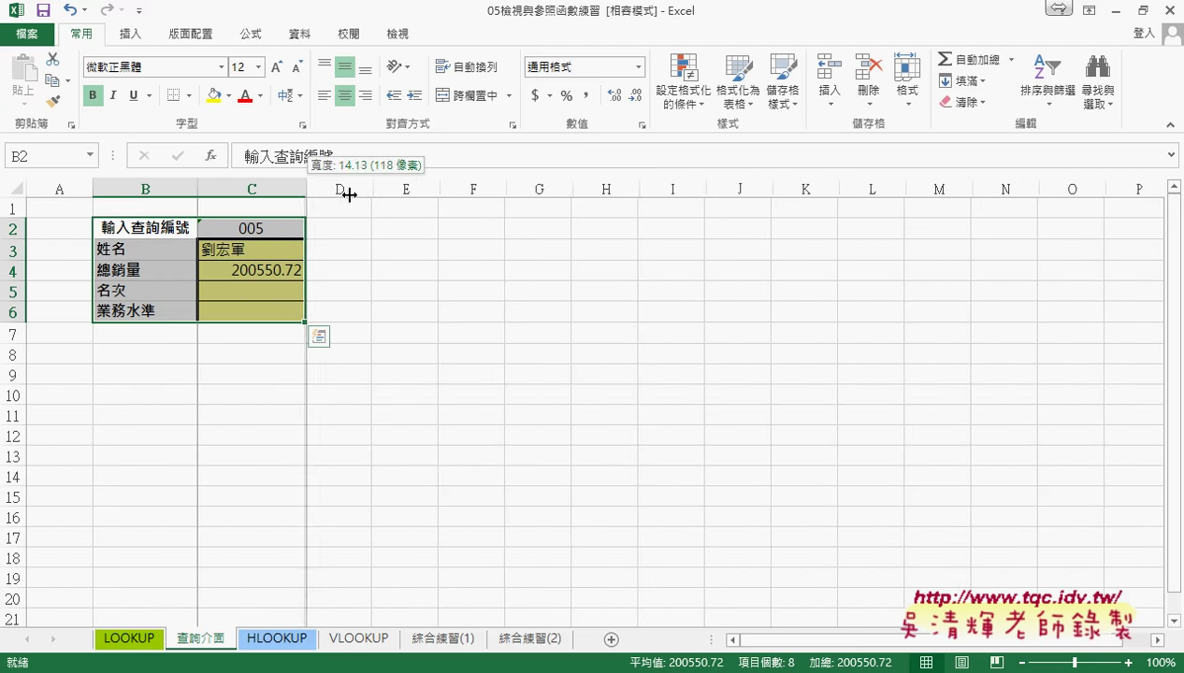
- Center the looked-up name and sales values in C3:C6
click(296, 271)
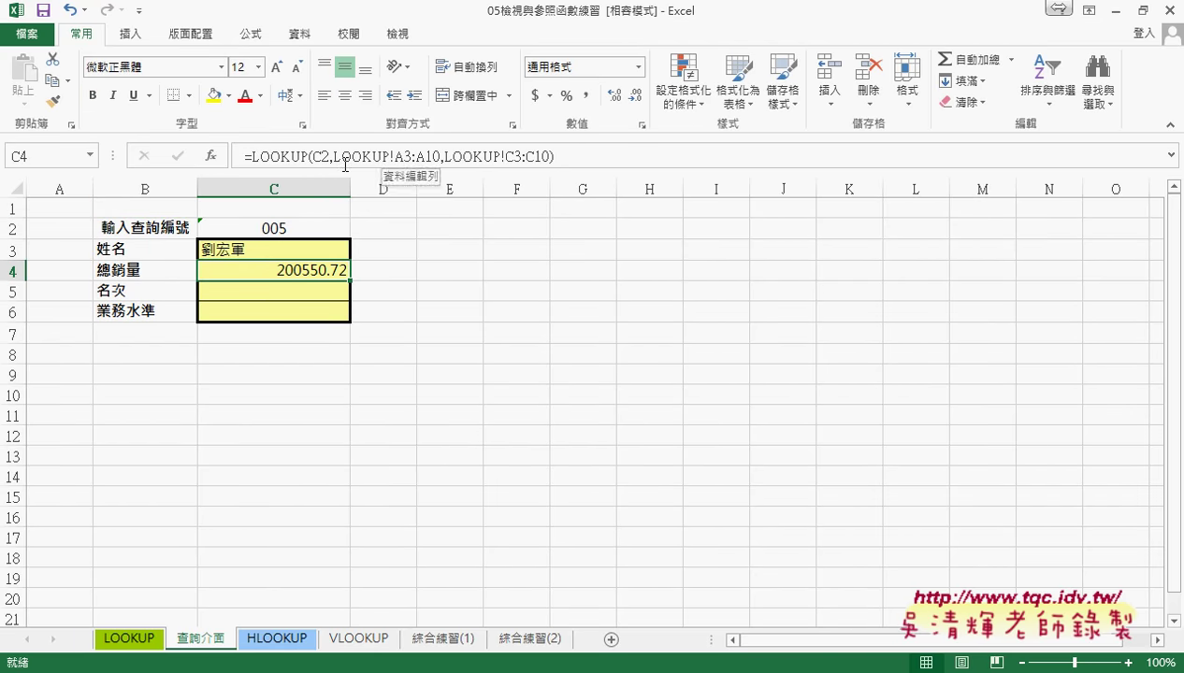
click(298, 251)
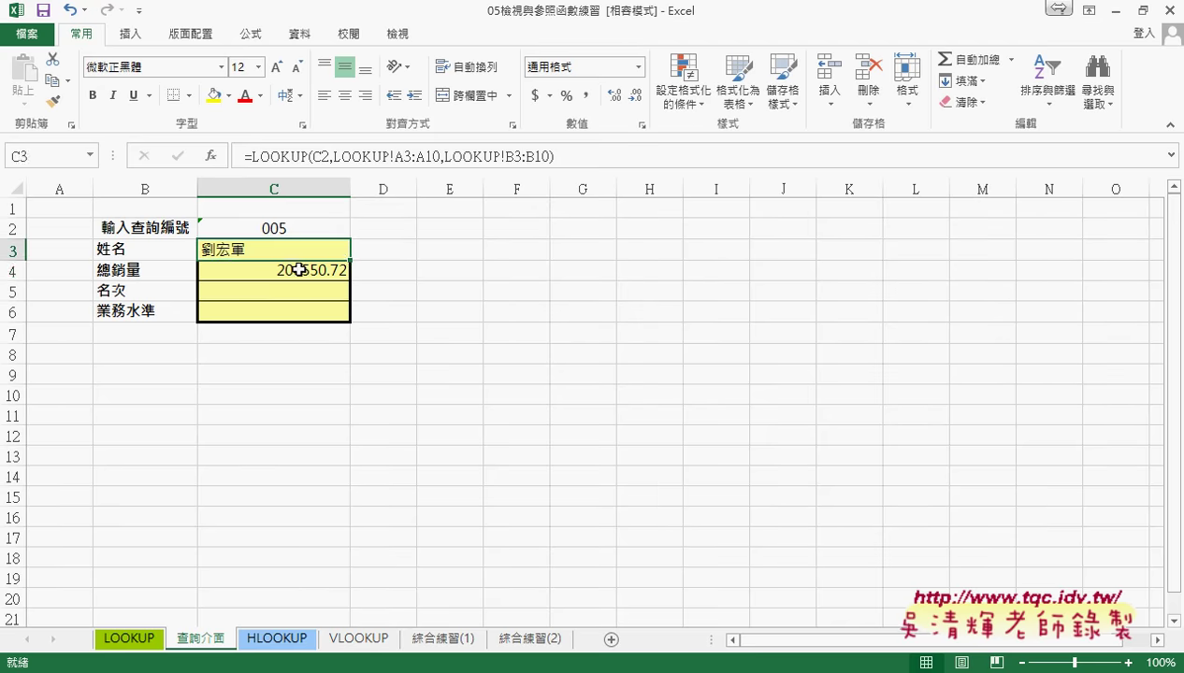
drag(298, 270, 297, 314)
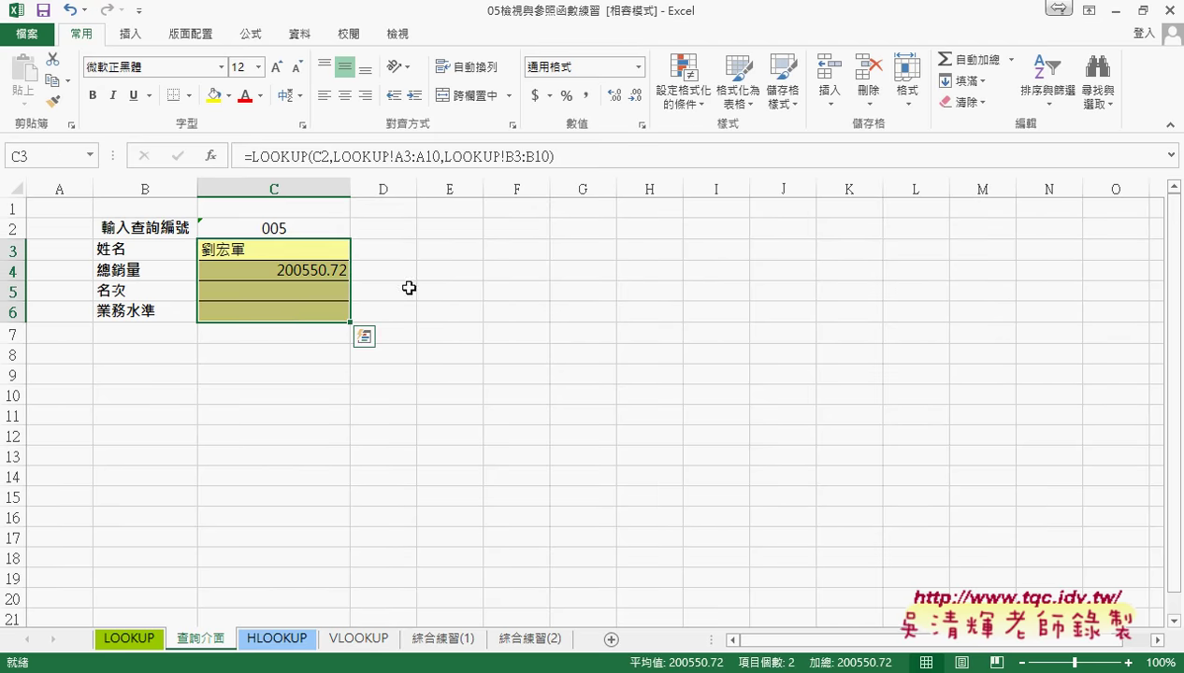
click(345, 96)
click(294, 228)
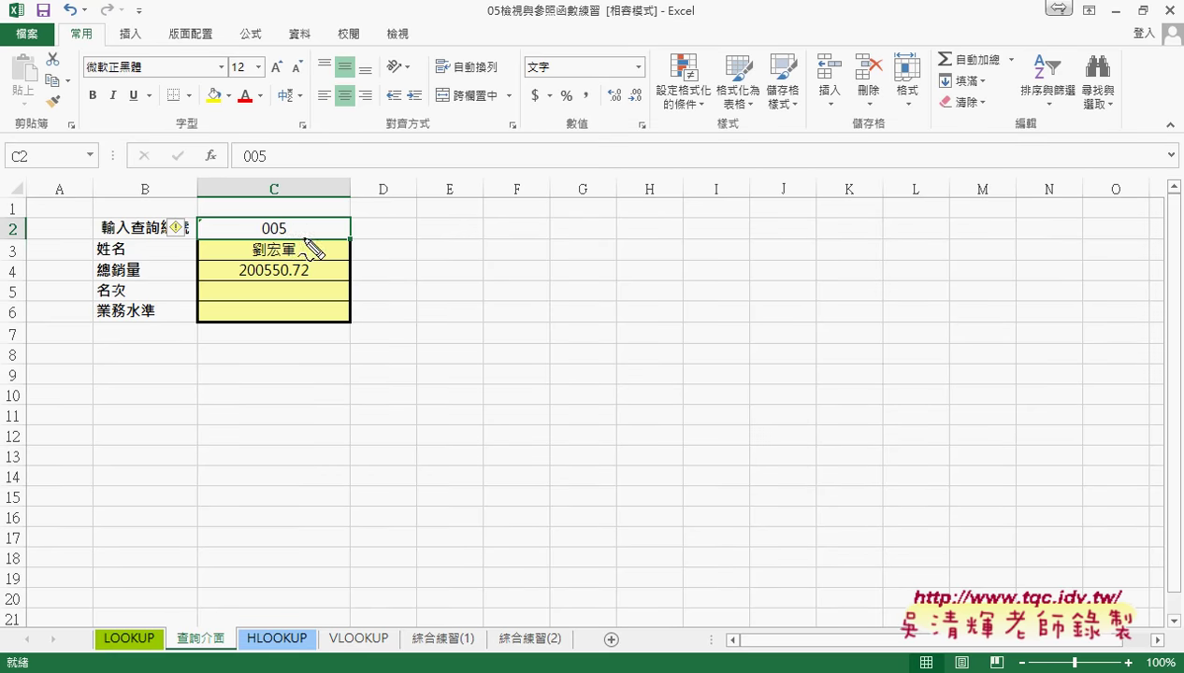
drag(308, 245, 341, 242)
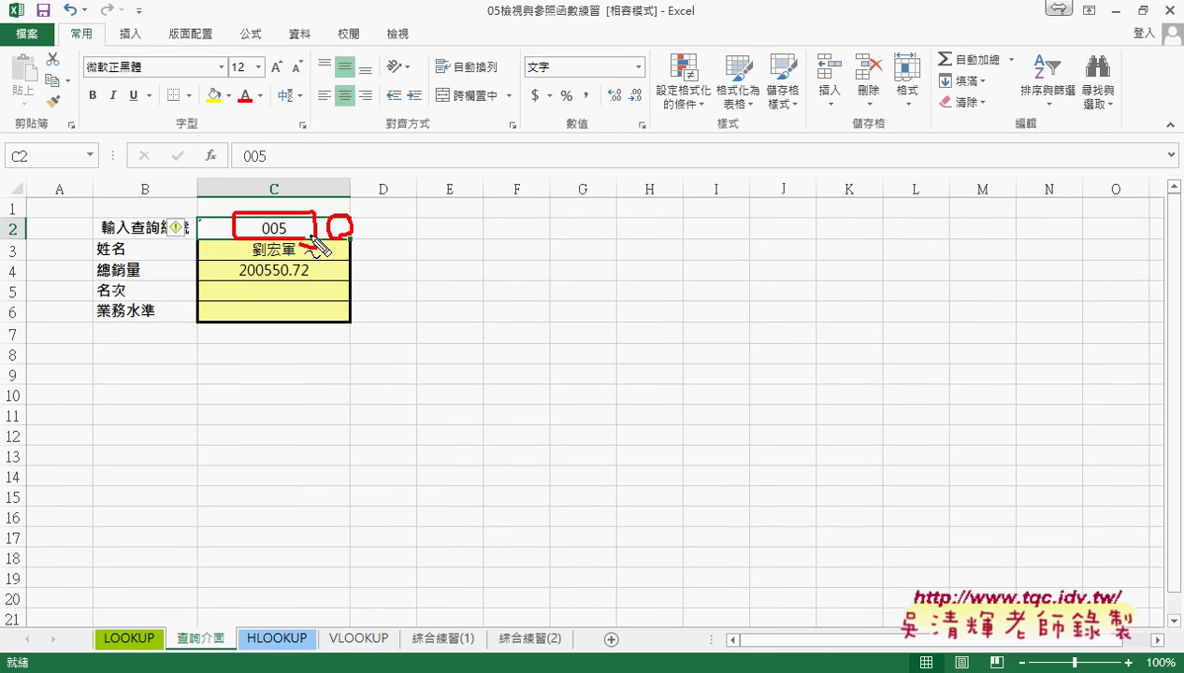